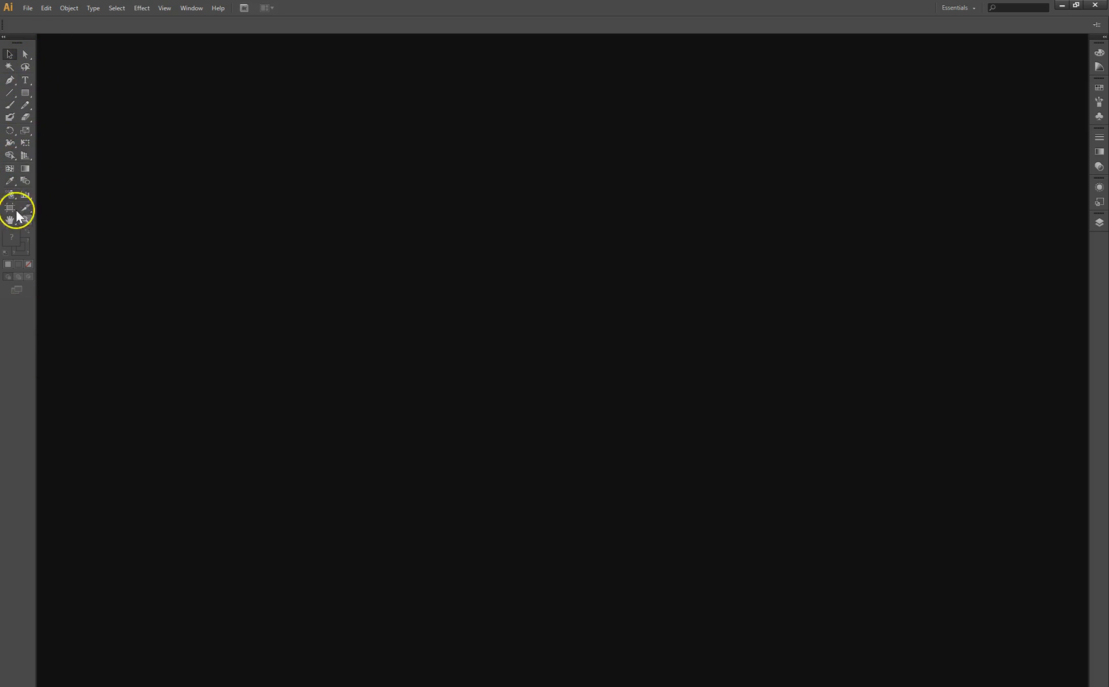
# Show the Layers panel and create a new portrait A4 document with one artboard and units in millimetres
pyautogui.click(1098, 88)
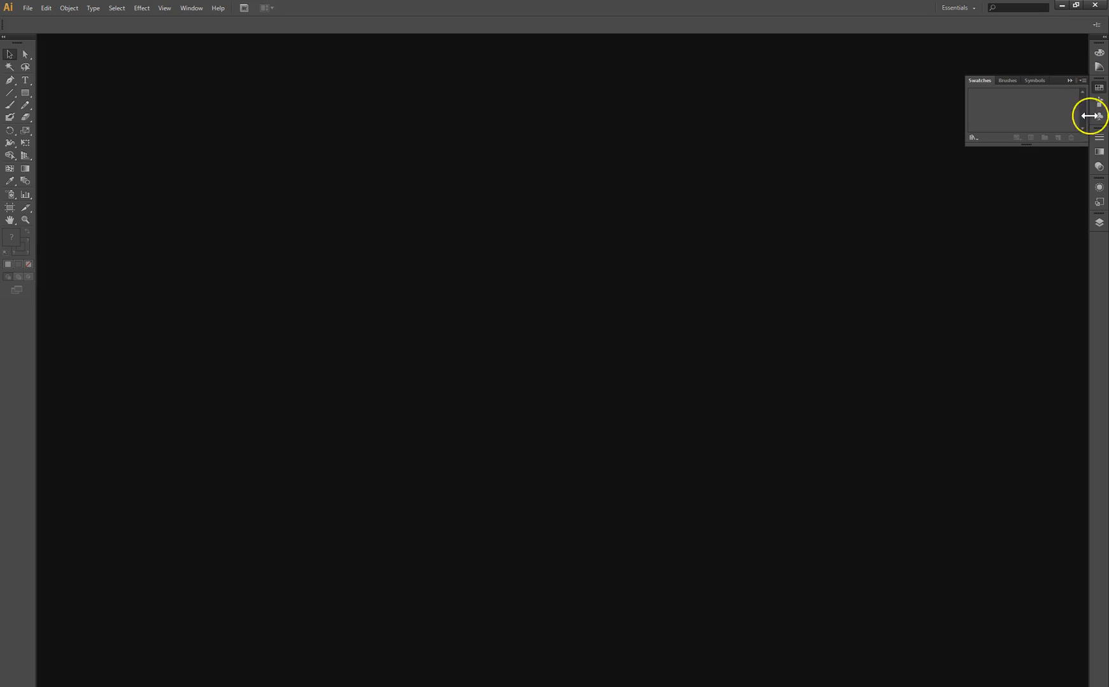
pyautogui.click(1099, 224)
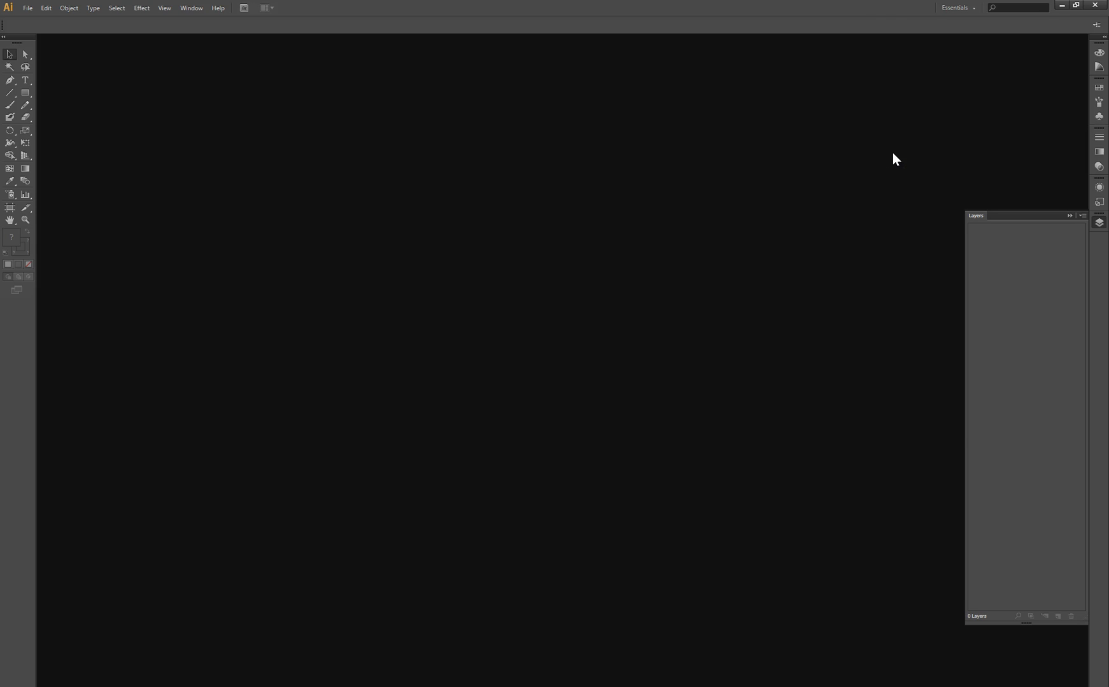
pyautogui.click(28, 9)
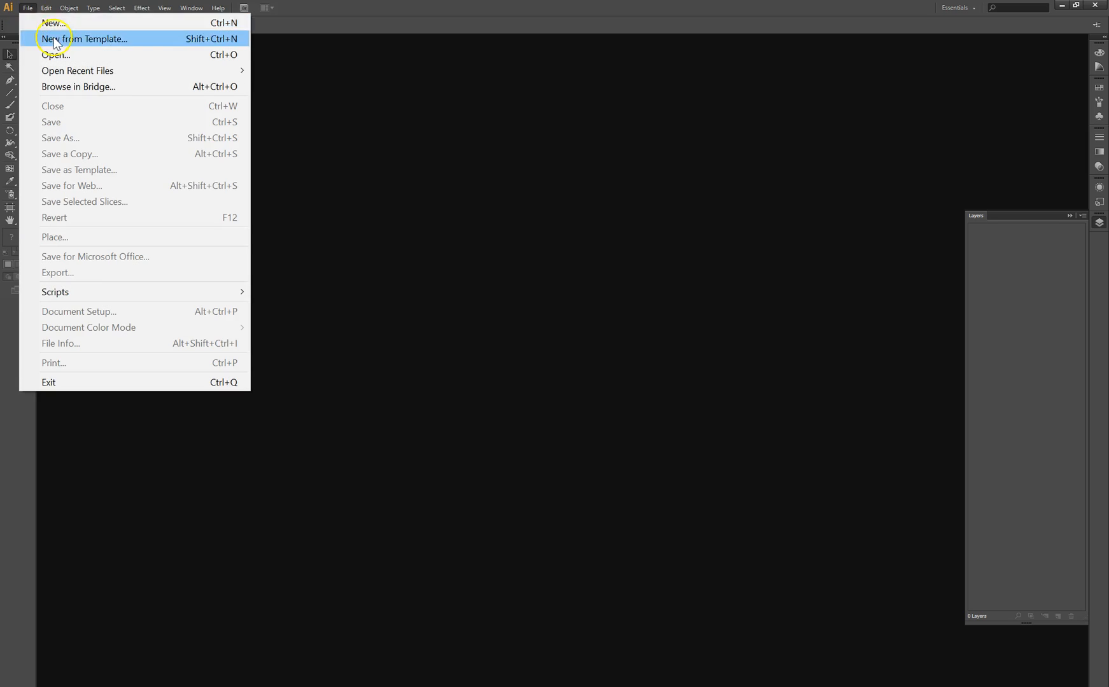
pyautogui.click(52, 22)
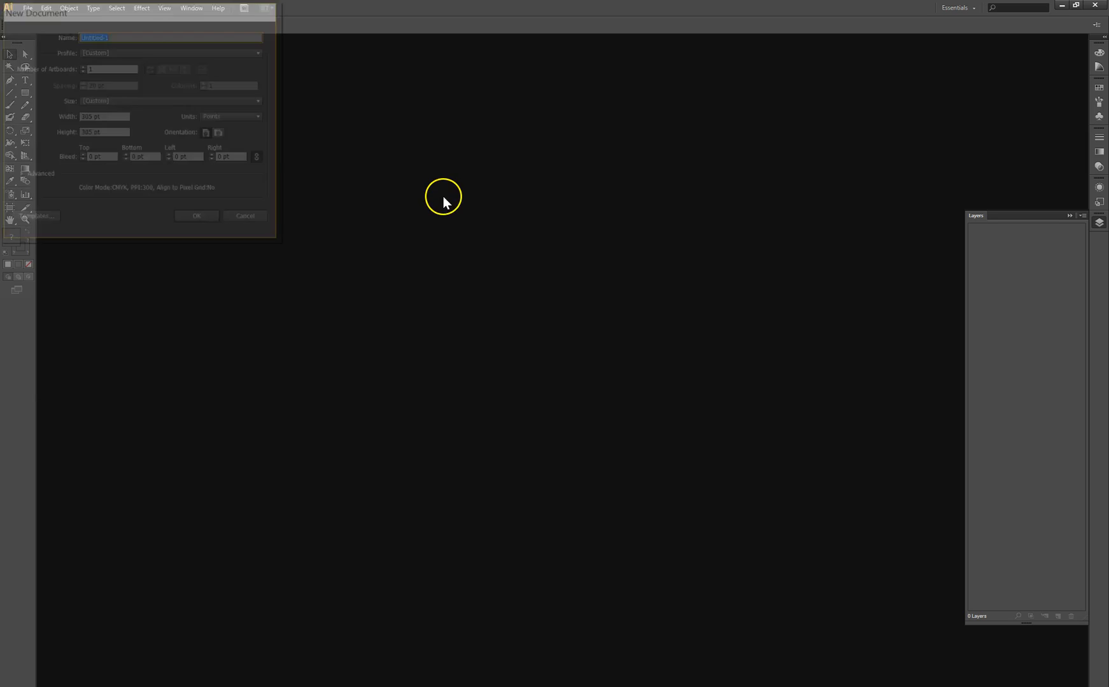
pyautogui.moveTo(218, 12); pyautogui.dragTo(543, 172)
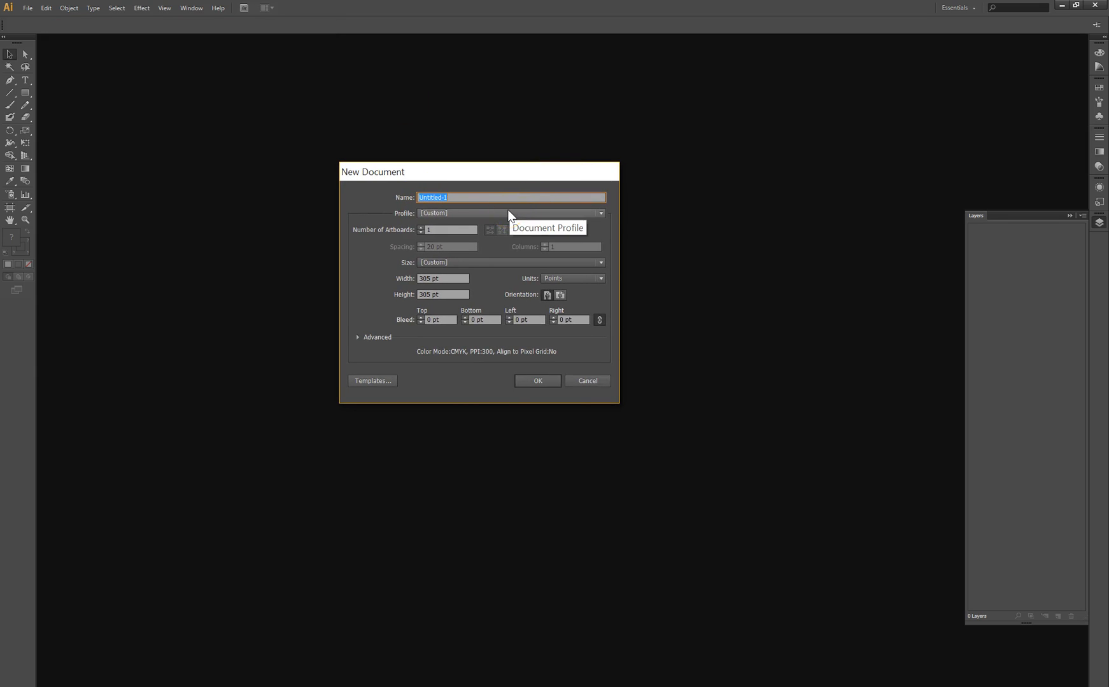
pyautogui.click(543, 261)
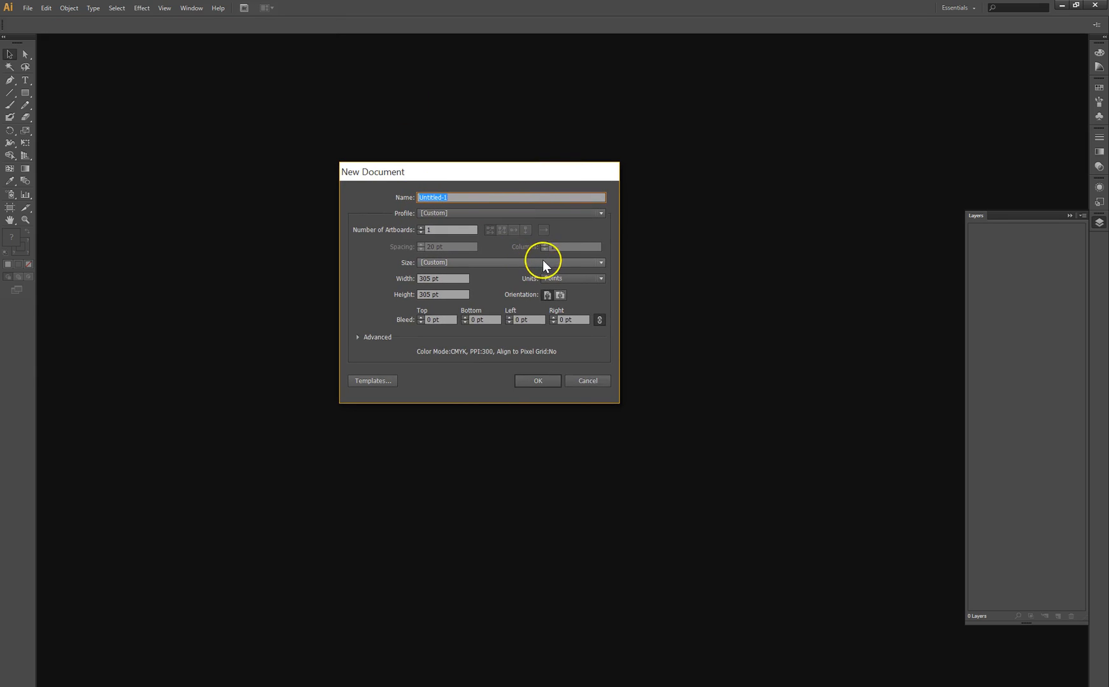
pyautogui.click(474, 264)
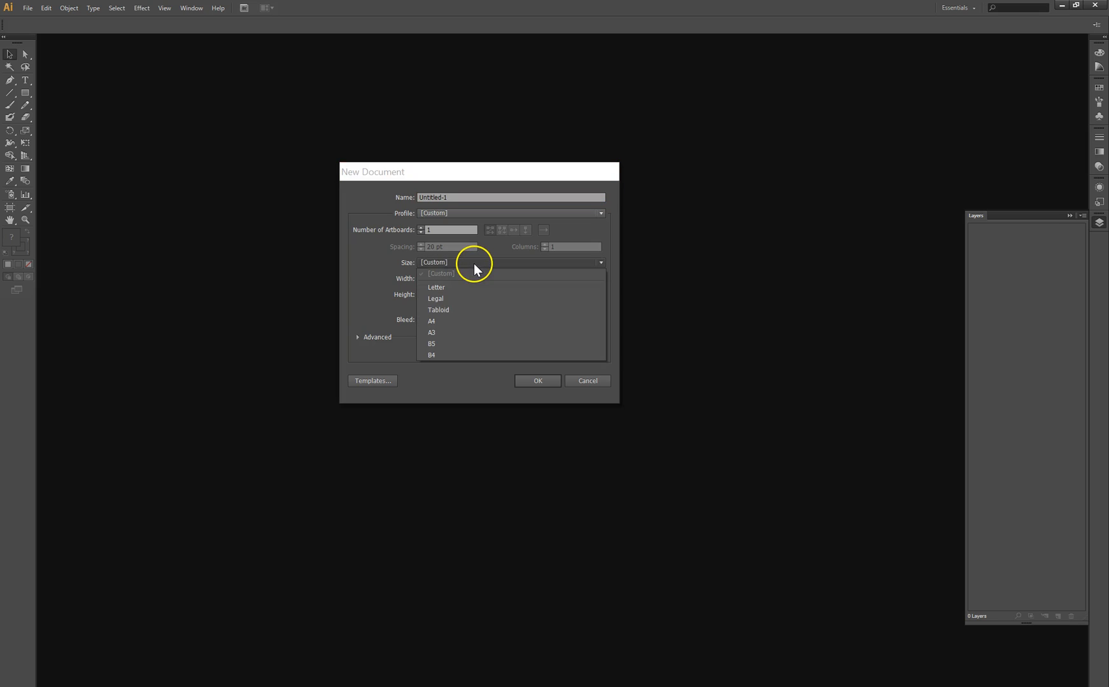
pyautogui.click(489, 323)
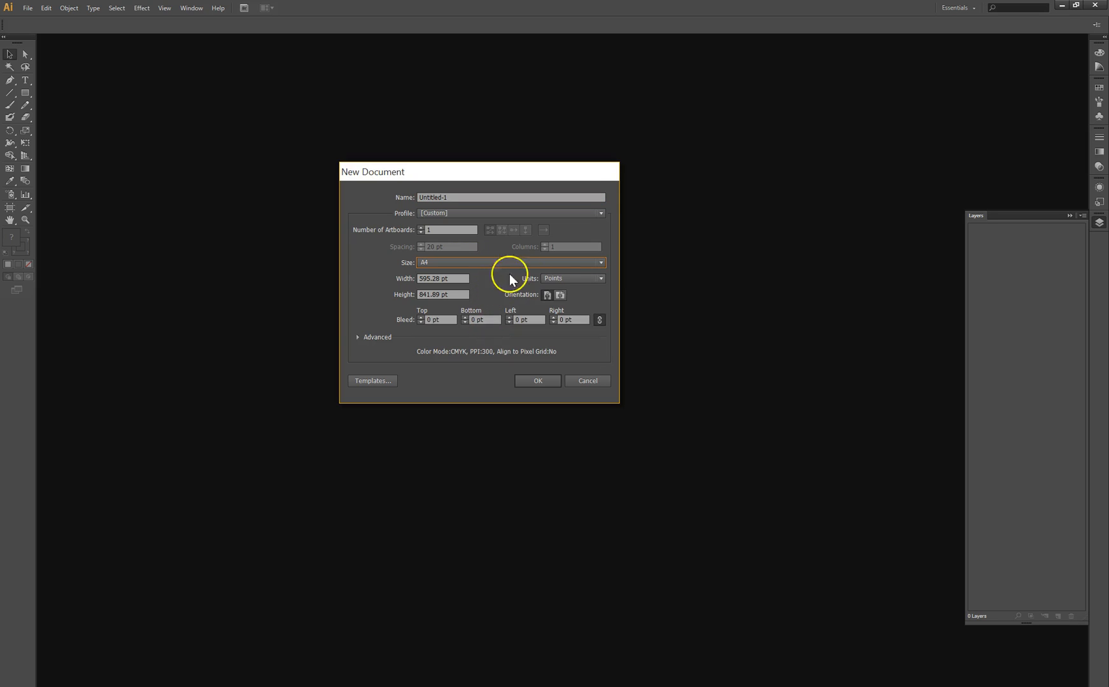
pyautogui.click(588, 279)
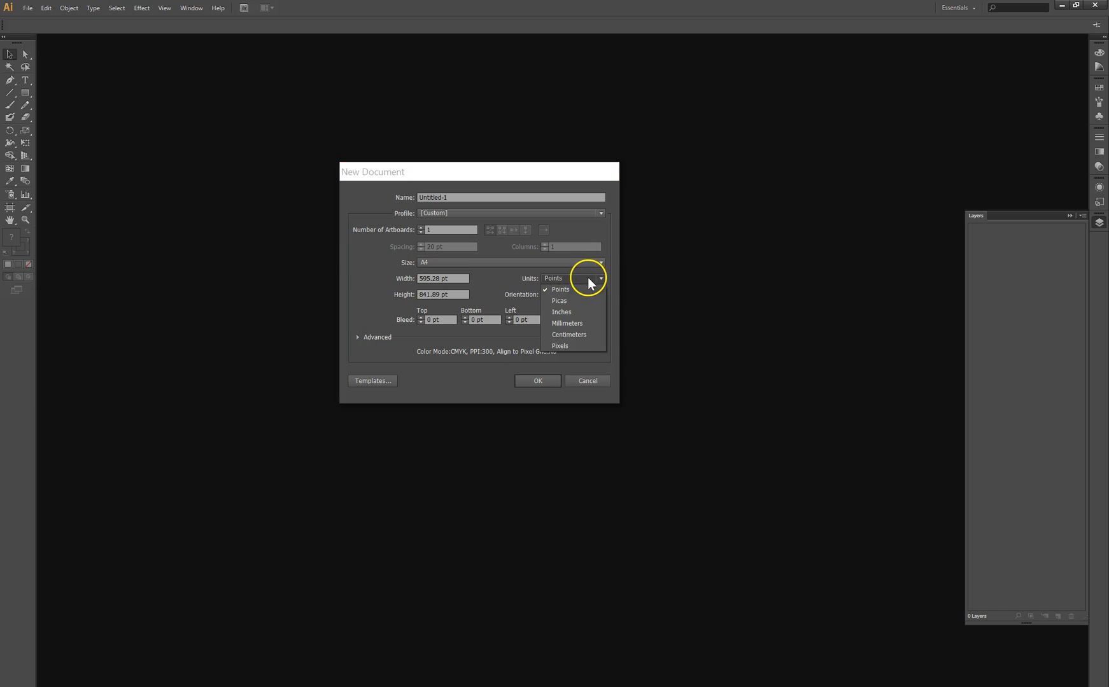
pyautogui.click(582, 322)
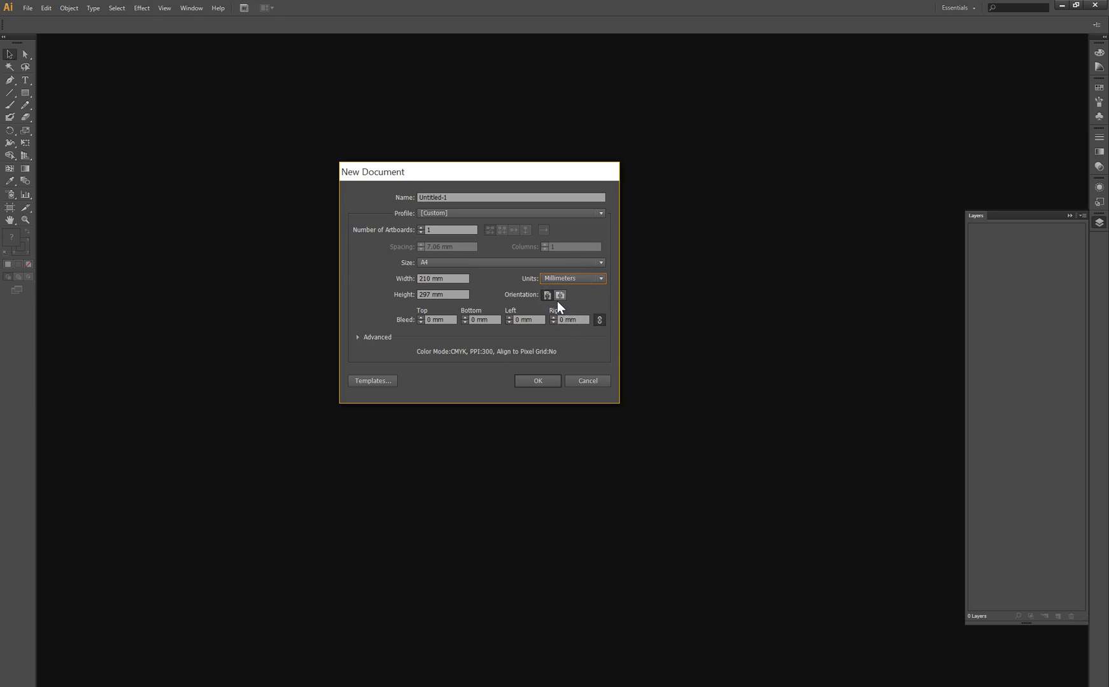
pyautogui.click(537, 382)
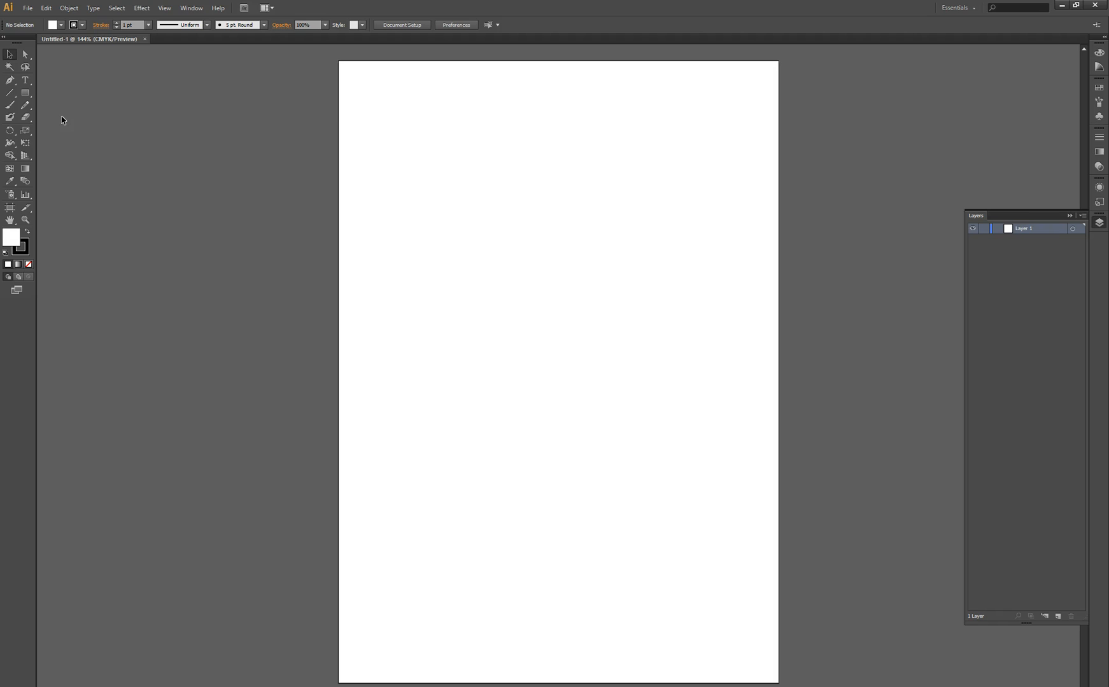
# Switch to File Explorer and place images (1) from the Week 3 - Inspiration Images folder on the artboard's upper part
pyautogui.hotkey('alt', 'Tab')
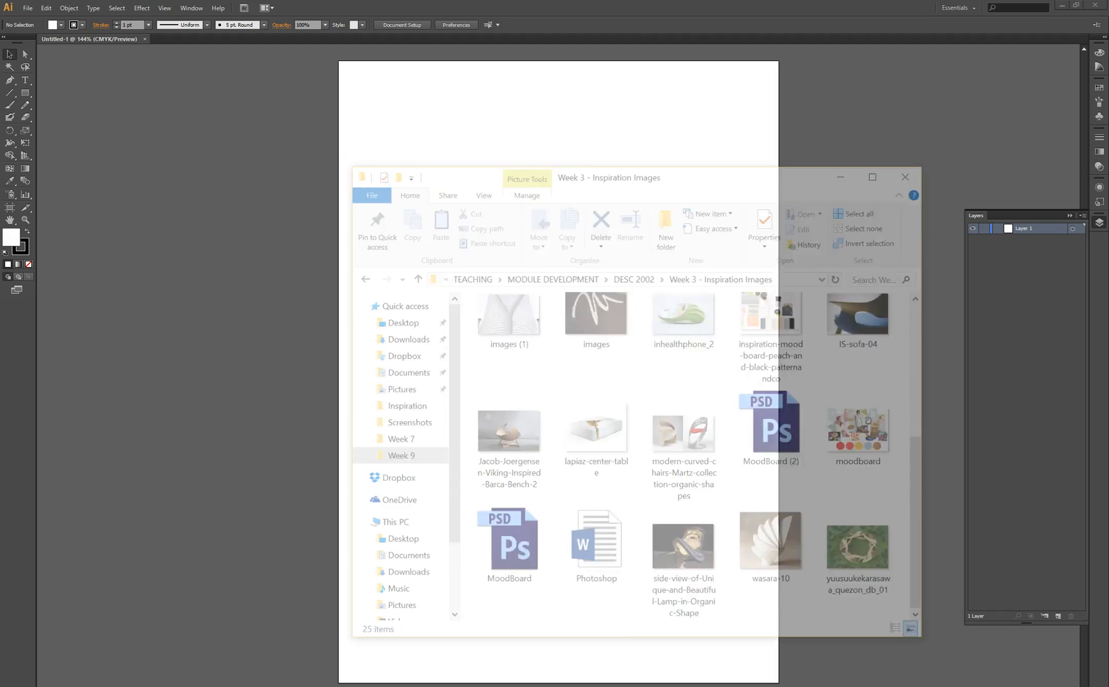
pyautogui.scroll(3, 630, 318)
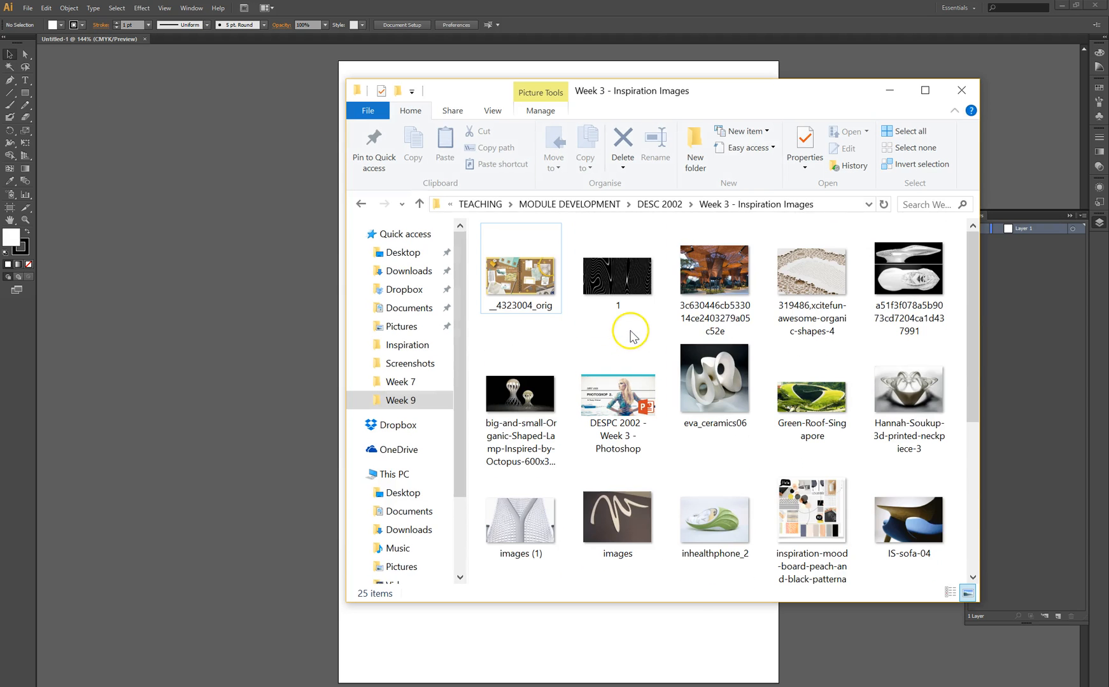
pyautogui.scroll(-1, 549, 433)
pyautogui.click(549, 495)
pyautogui.moveTo(438, 486); pyautogui.dragTo(522, 219)
pyautogui.click(196, 191)
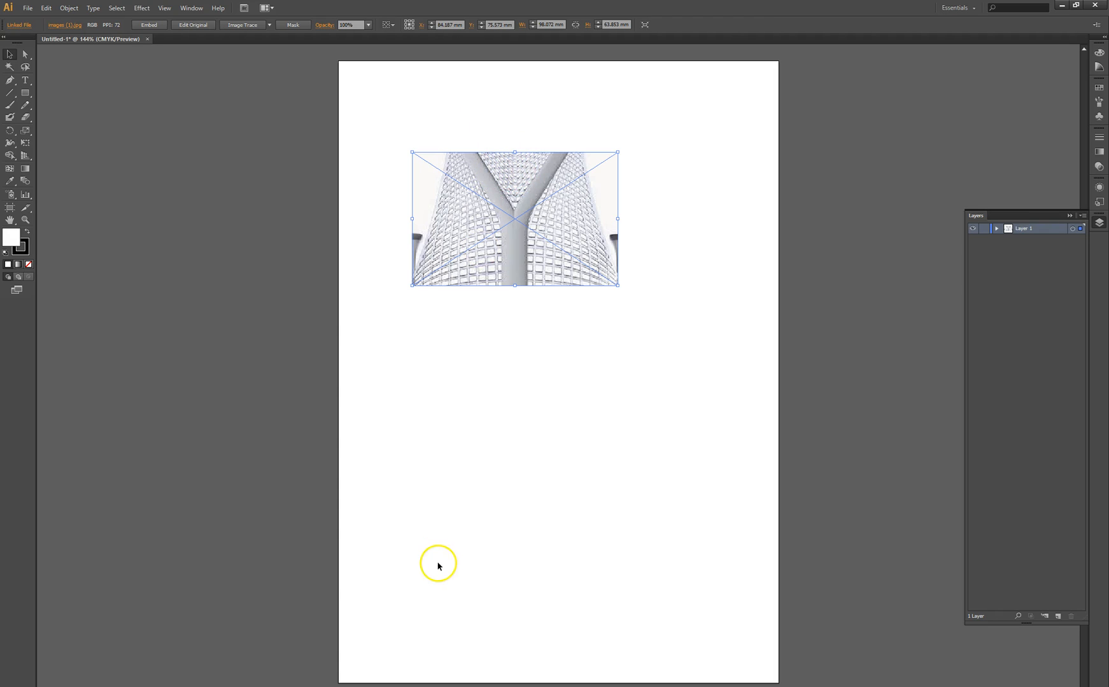
pyautogui.click(401, 597)
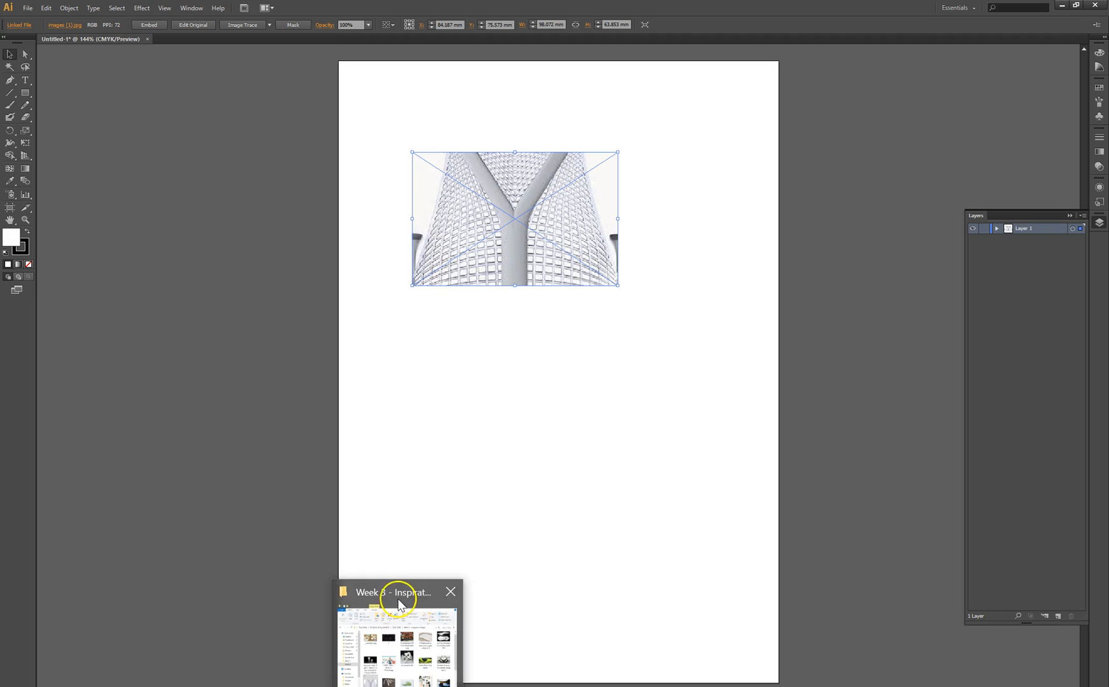
pyautogui.click(285, 336)
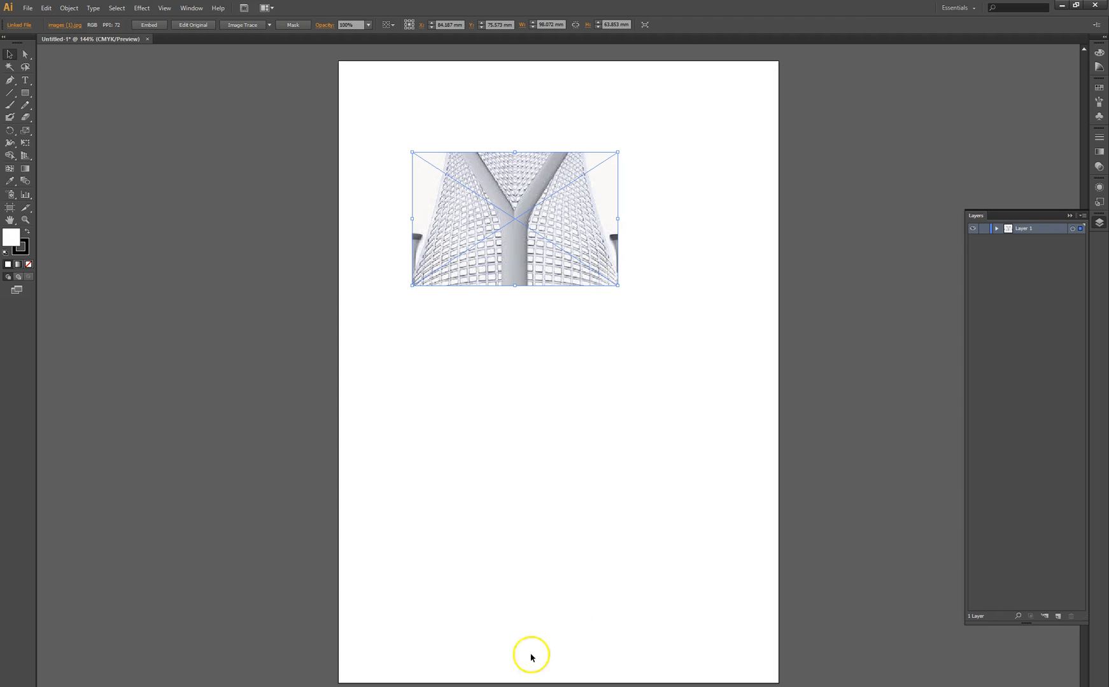
pyautogui.moveTo(397, 686)
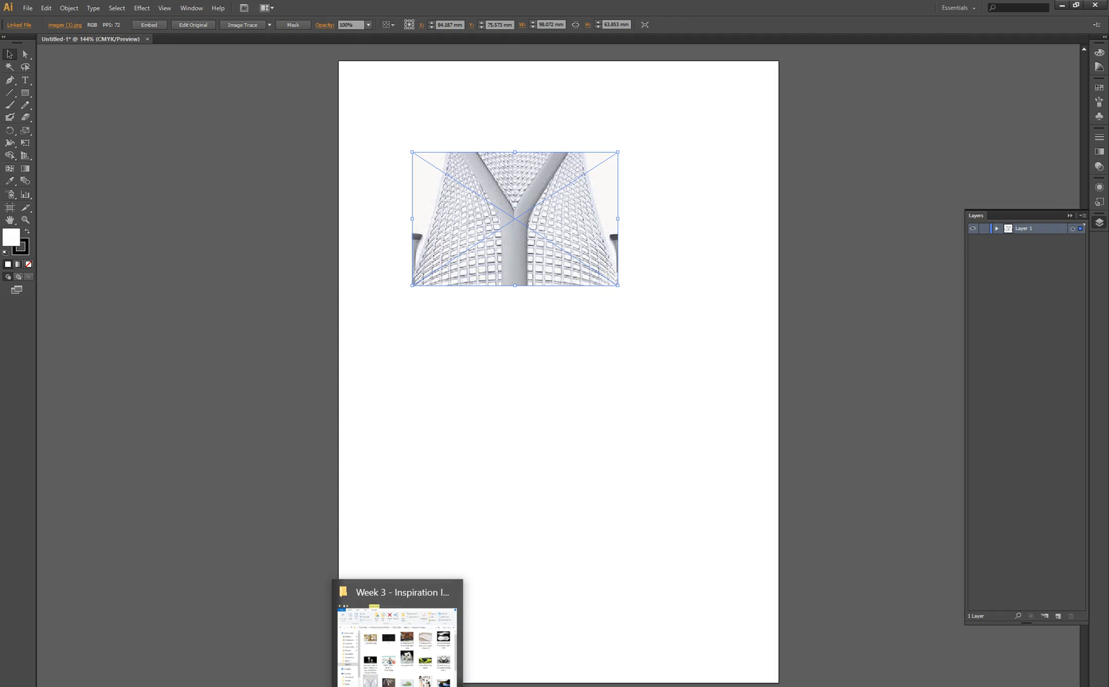
# Embed the linked lattice building image in the document
pyautogui.click(591, 456)
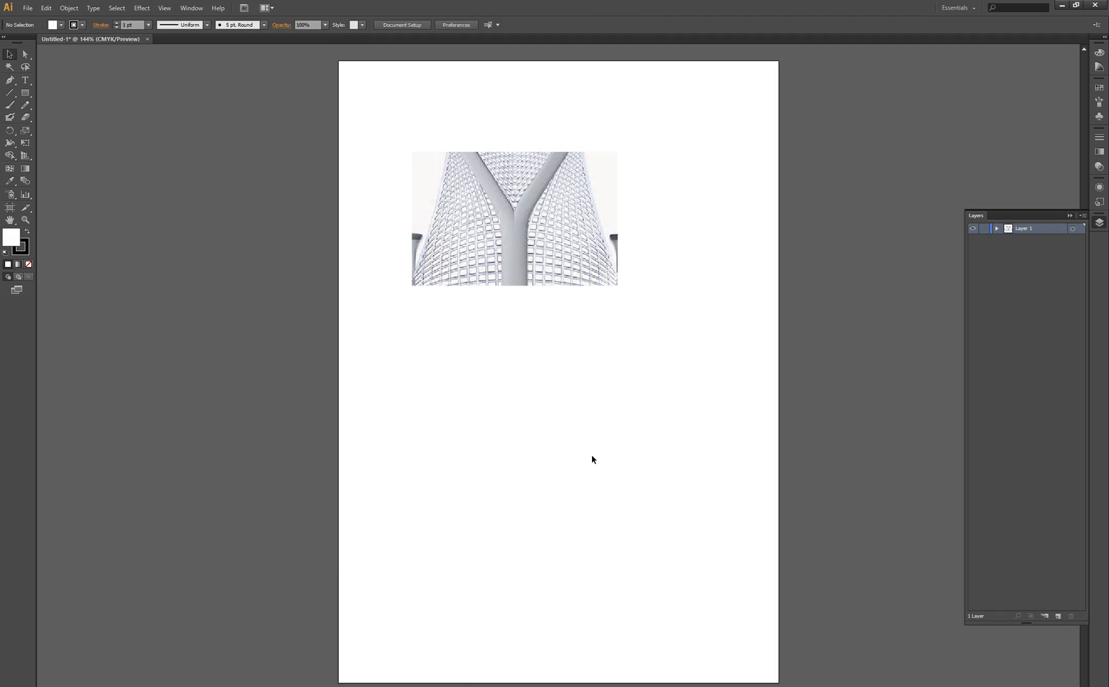
pyautogui.click(487, 207)
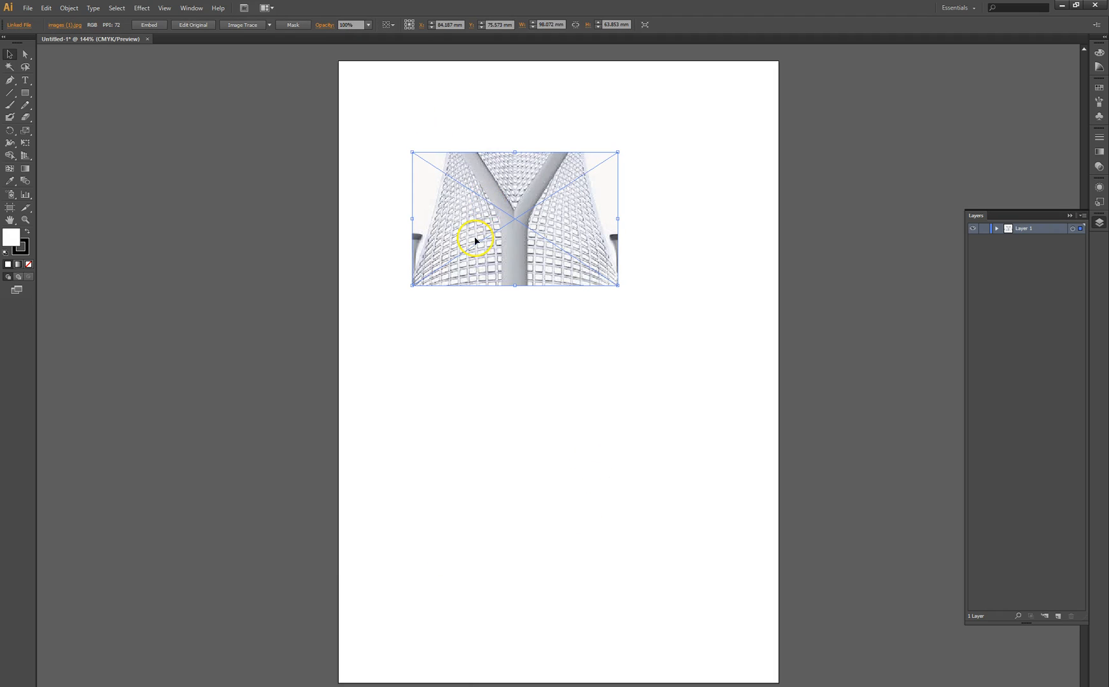
pyautogui.click(149, 24)
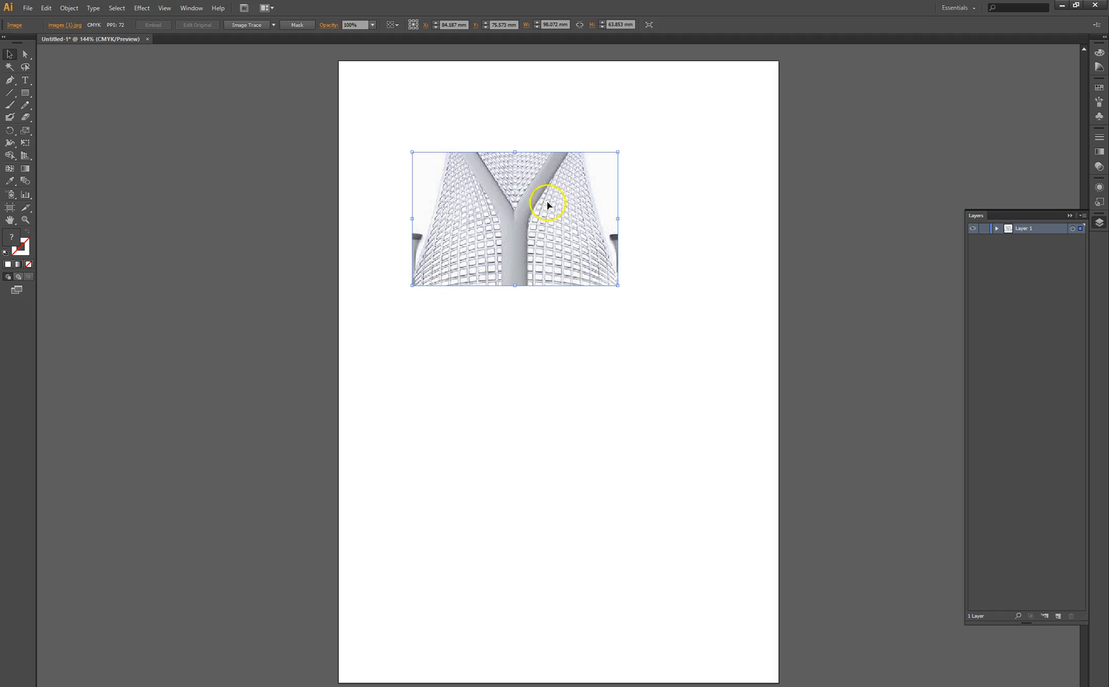
# Move the embedded image towards the artboard's upper left, to about X 65 mm and Y 63 mm
pyautogui.moveTo(538, 199); pyautogui.dragTo(502, 168)
pyautogui.click(613, 133)
pyautogui.moveTo(480, 161); pyautogui.dragTo(495, 181)
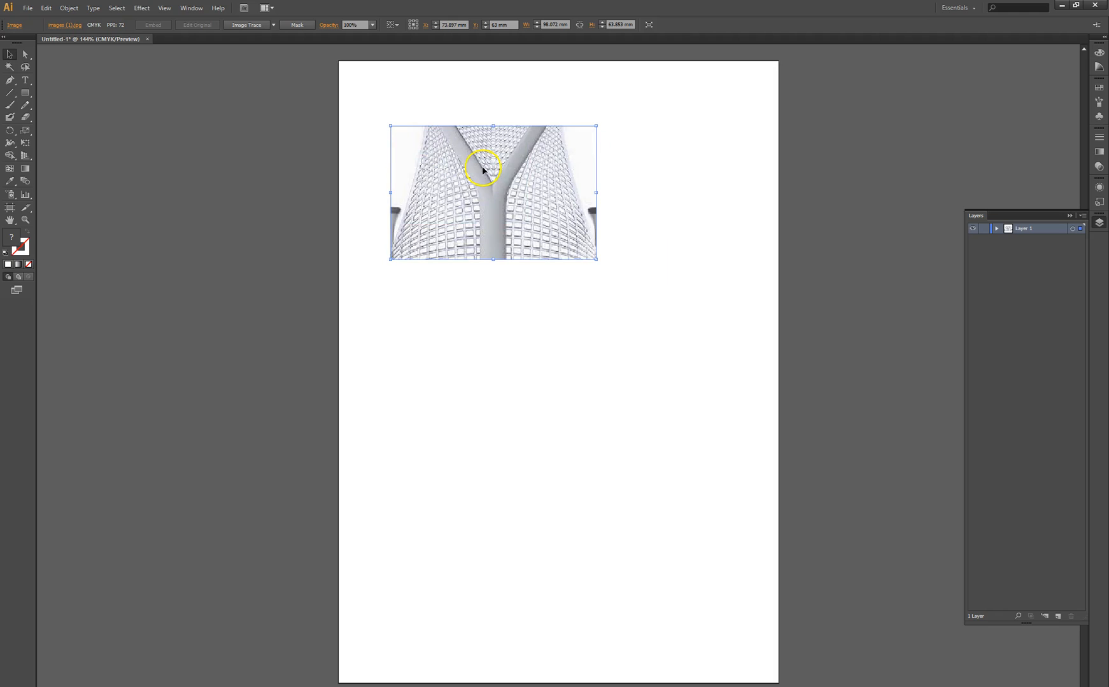
pyautogui.click(383, 101)
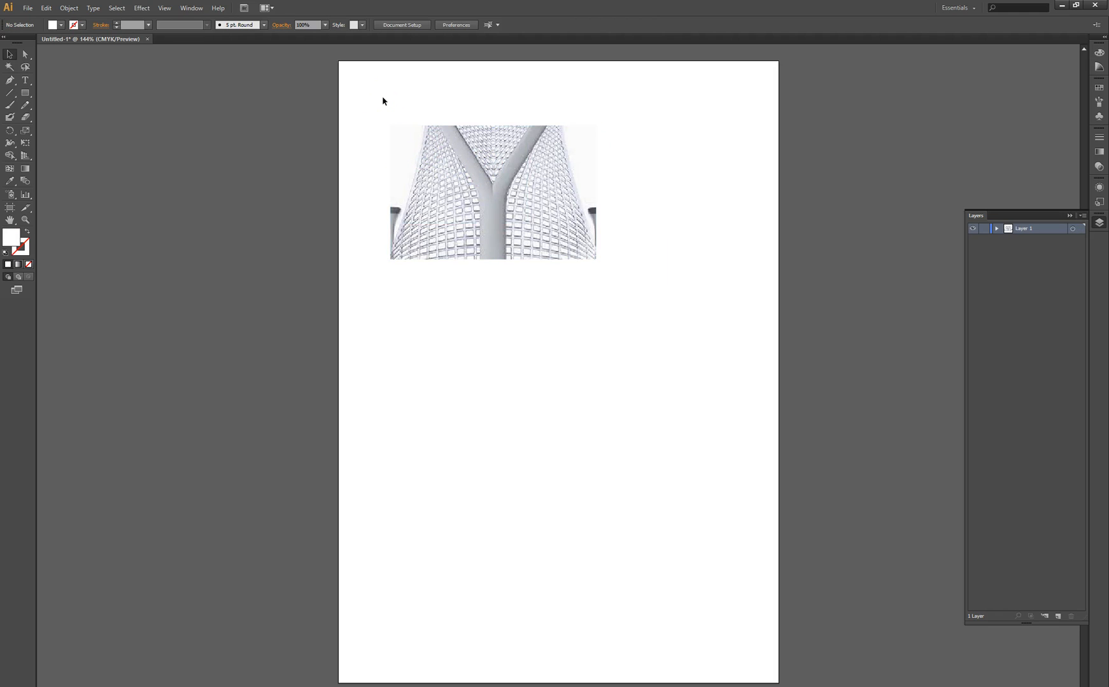
pyautogui.click(413, 126)
pyautogui.moveTo(463, 186); pyautogui.dragTo(434, 261)
pyautogui.moveTo(449, 261); pyautogui.dragTo(465, 186)
# Draw a rectangle about 80 by 91 mm over the middle of the image, extending above and below it
pyautogui.click(25, 93)
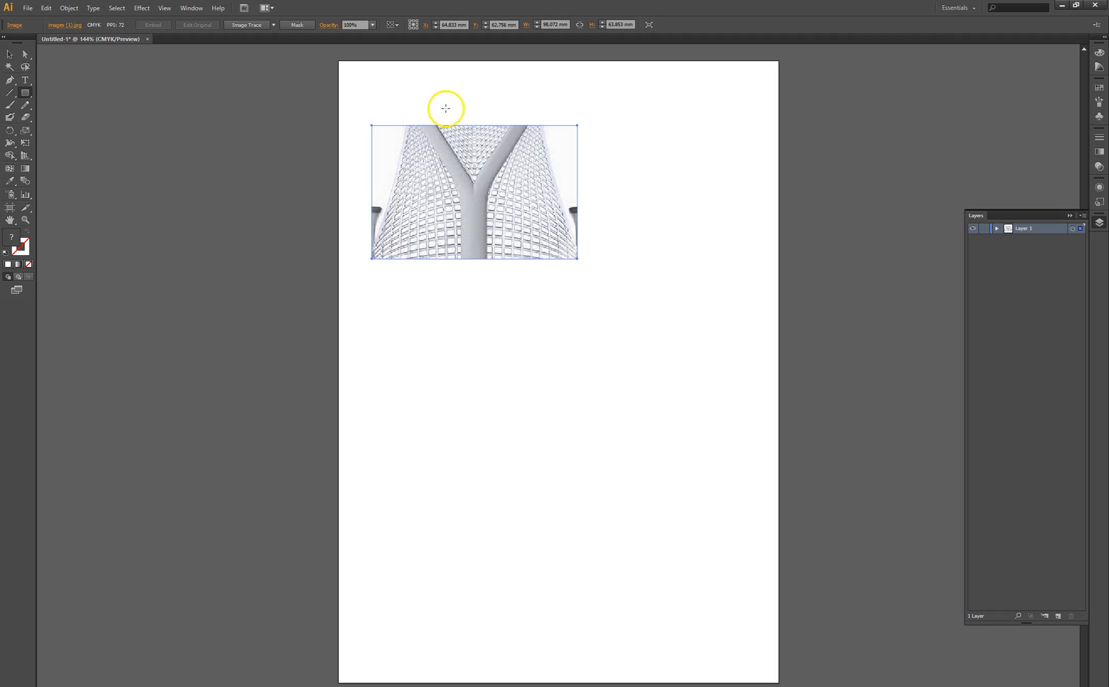
pyautogui.moveTo(390, 100); pyautogui.dragTo(559, 290)
pyautogui.click(9, 54)
pyautogui.click(367, 104)
# Fill the rectangle covering the image with the dark blue swatch
pyautogui.click(439, 148)
pyautogui.click(56, 25)
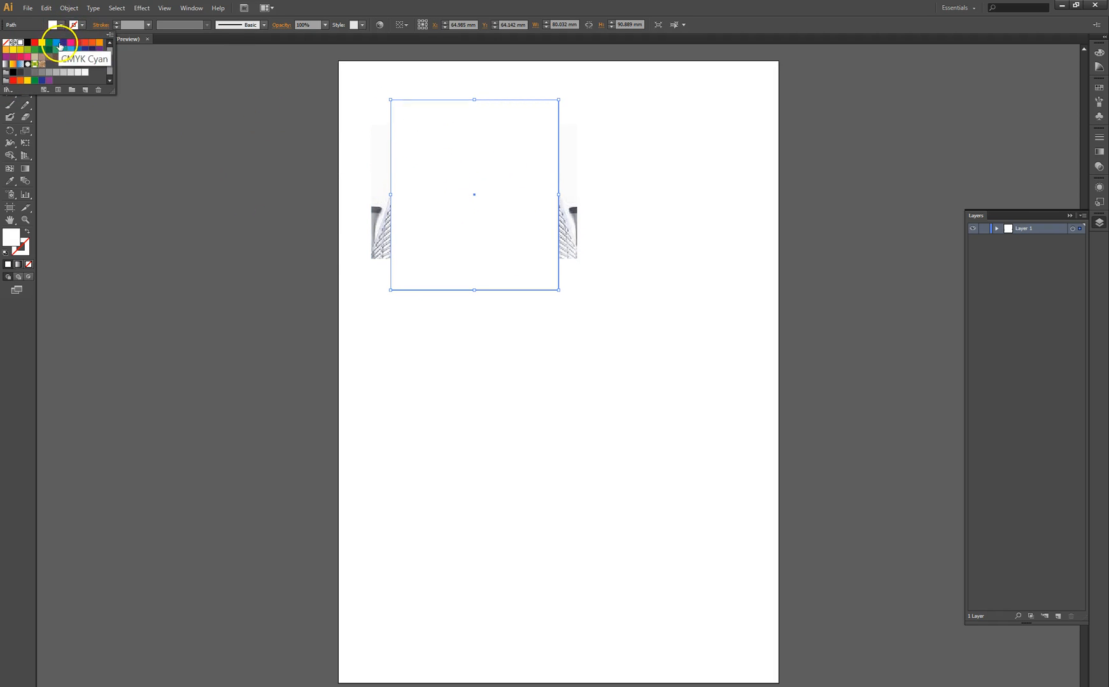
pyautogui.click(62, 48)
pyautogui.click(53, 25)
pyautogui.click(195, 120)
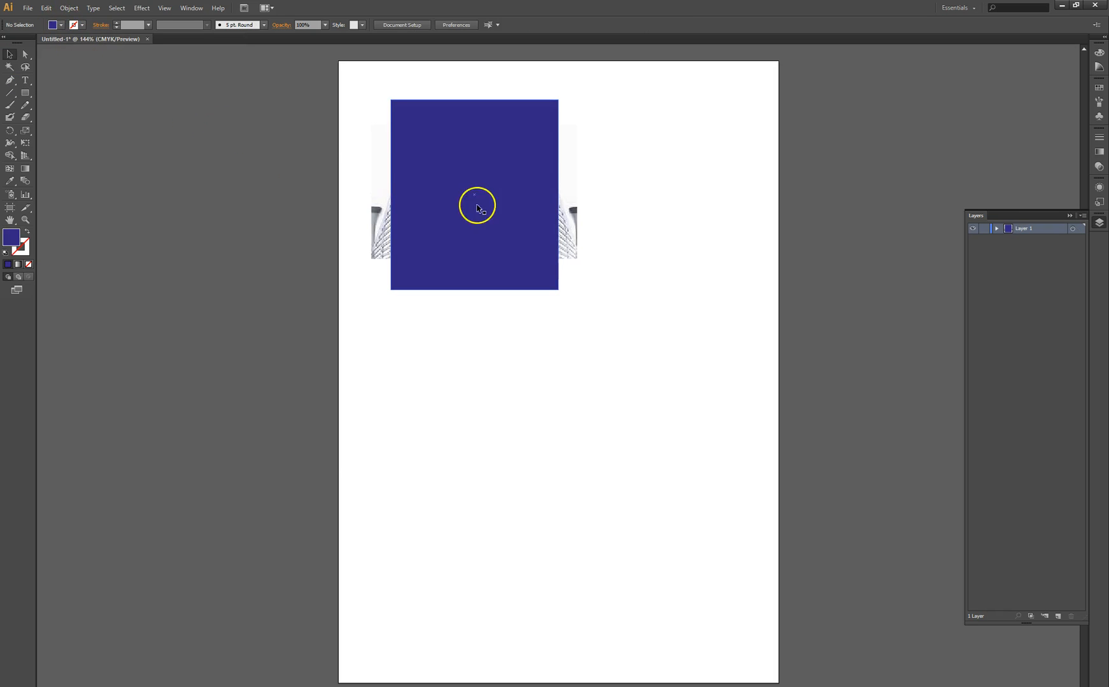
# Examine up close how the blue rectangle overlaps the image, selecting each object in turn
pyautogui.click(376, 158)
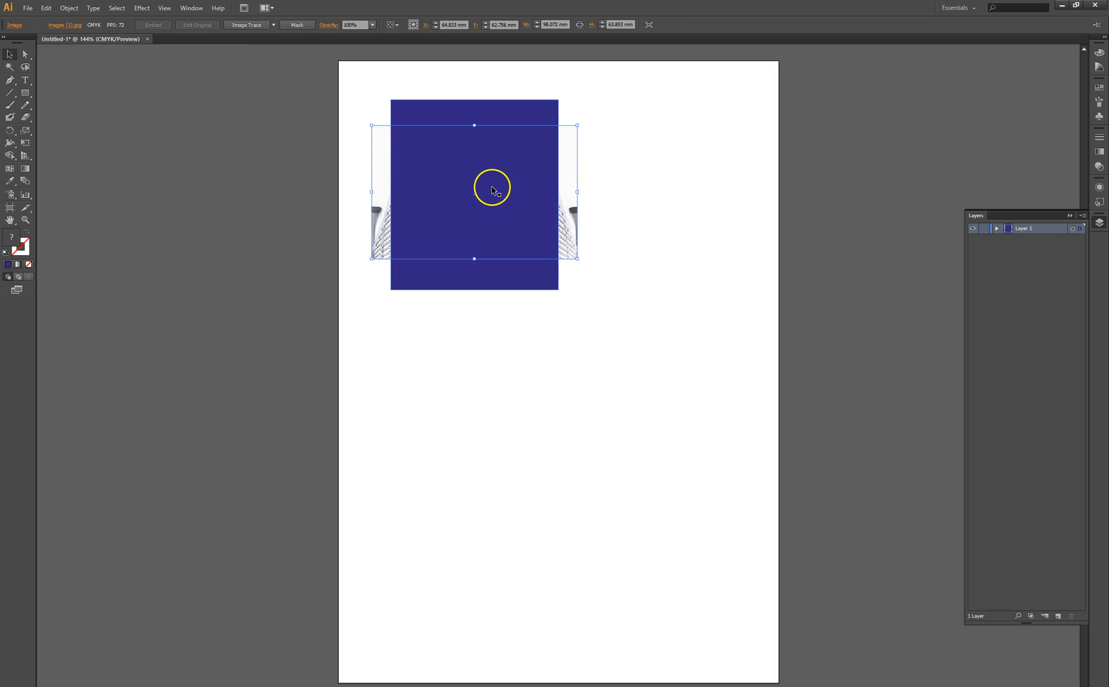
pyautogui.keyDown('ctrl'); pyautogui.click(537, 214); pyautogui.keyUp('ctrl')
pyautogui.keyDown('ctrl'); pyautogui.click(523, 362); pyautogui.keyUp('ctrl')
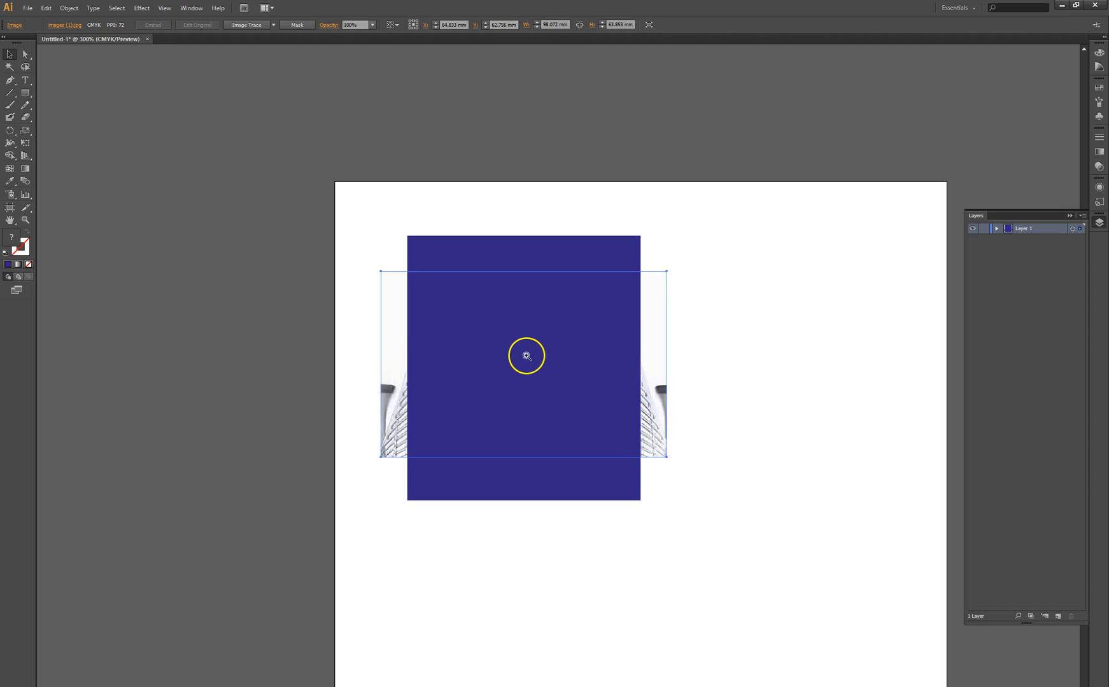
pyautogui.keyDown('ctrl'); pyautogui.click(527, 356); pyautogui.keyUp('ctrl')
pyautogui.scroll(-1, 572, 359)
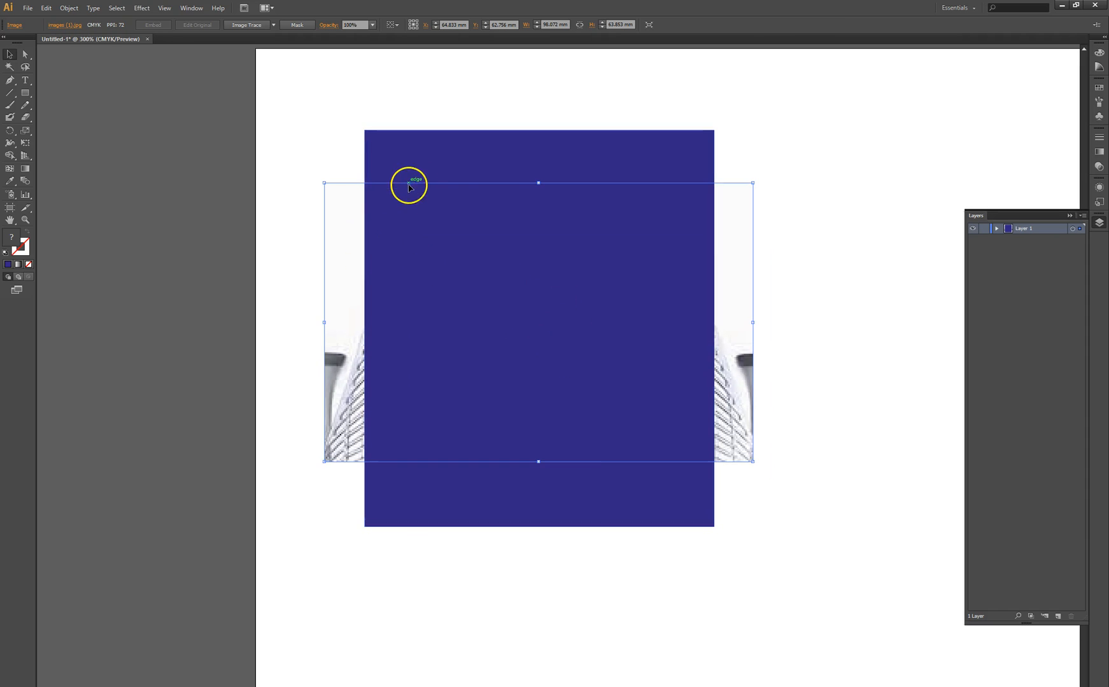
pyautogui.click(415, 162)
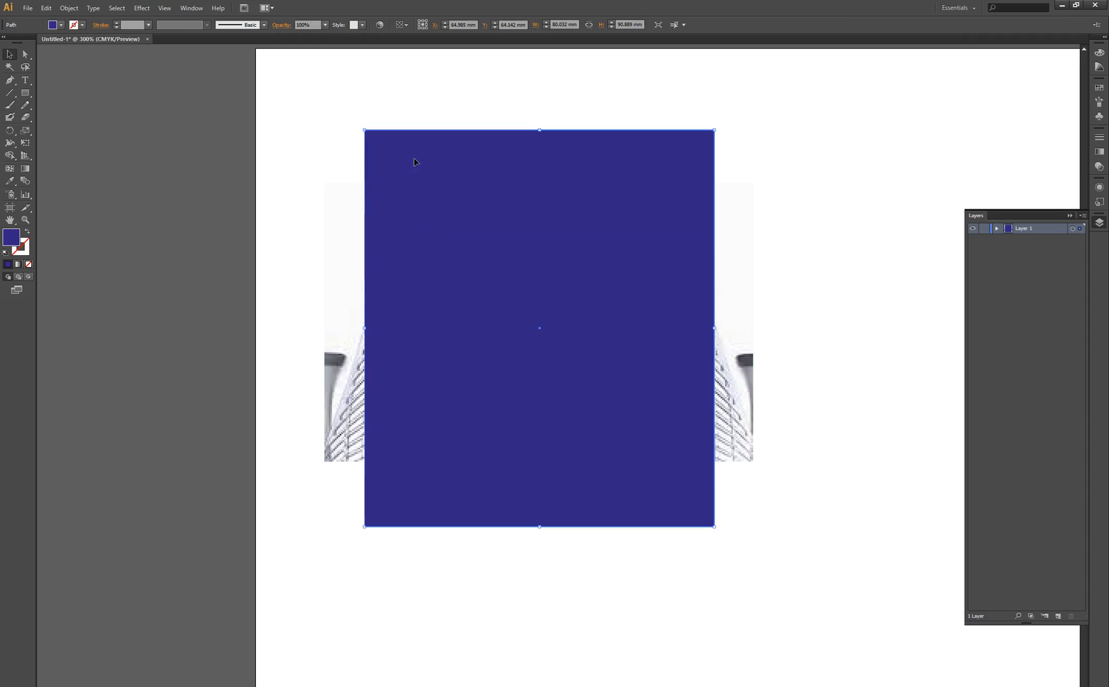
pyautogui.click(324, 137)
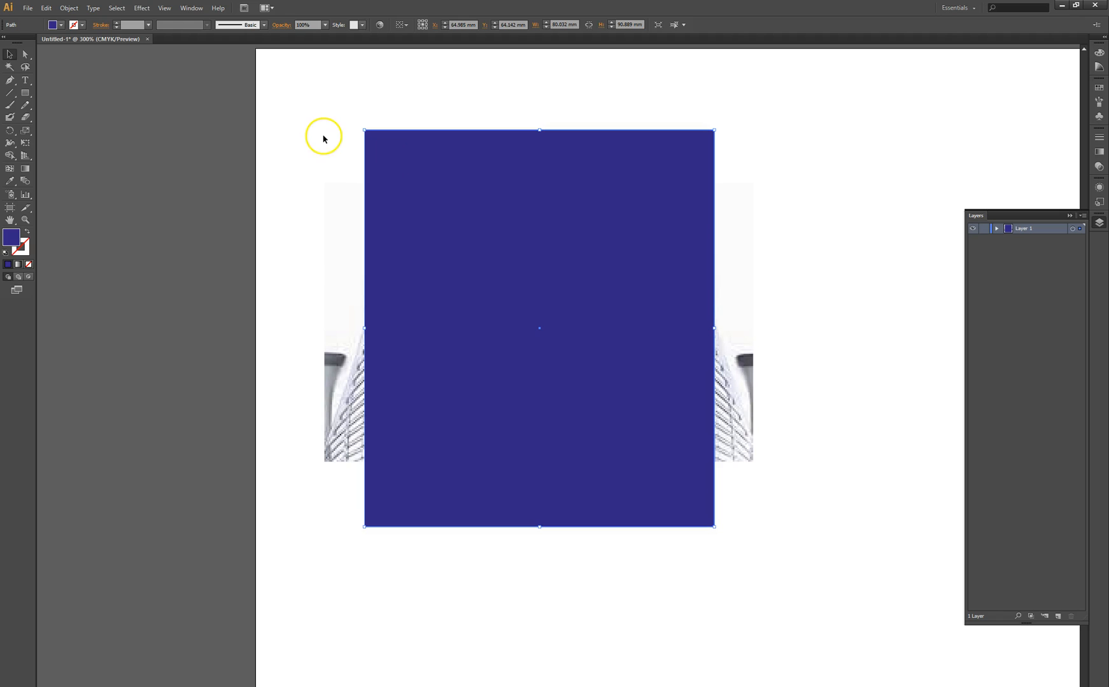
pyautogui.click(402, 162)
pyautogui.click(342, 248)
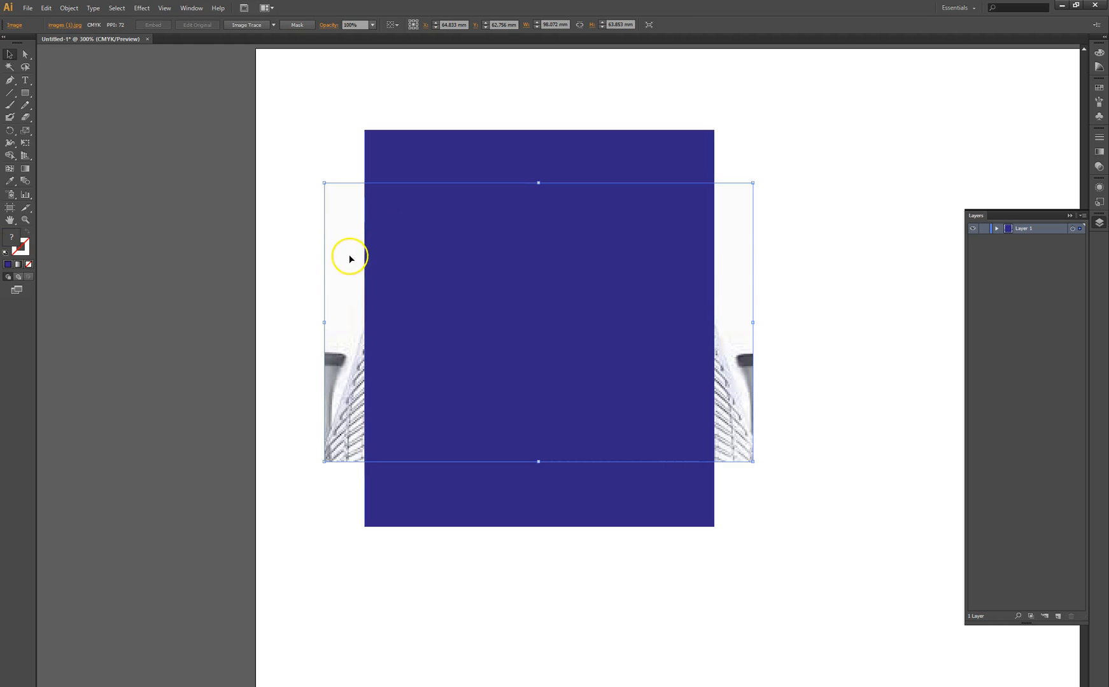
pyautogui.click(400, 166)
pyautogui.click(334, 142)
# Select the blue rectangle together with the image and make a clipping mask from them
pyautogui.click(401, 174)
pyautogui.keyDown('shift'); pyautogui.click(346, 214); pyautogui.keyUp('shift')
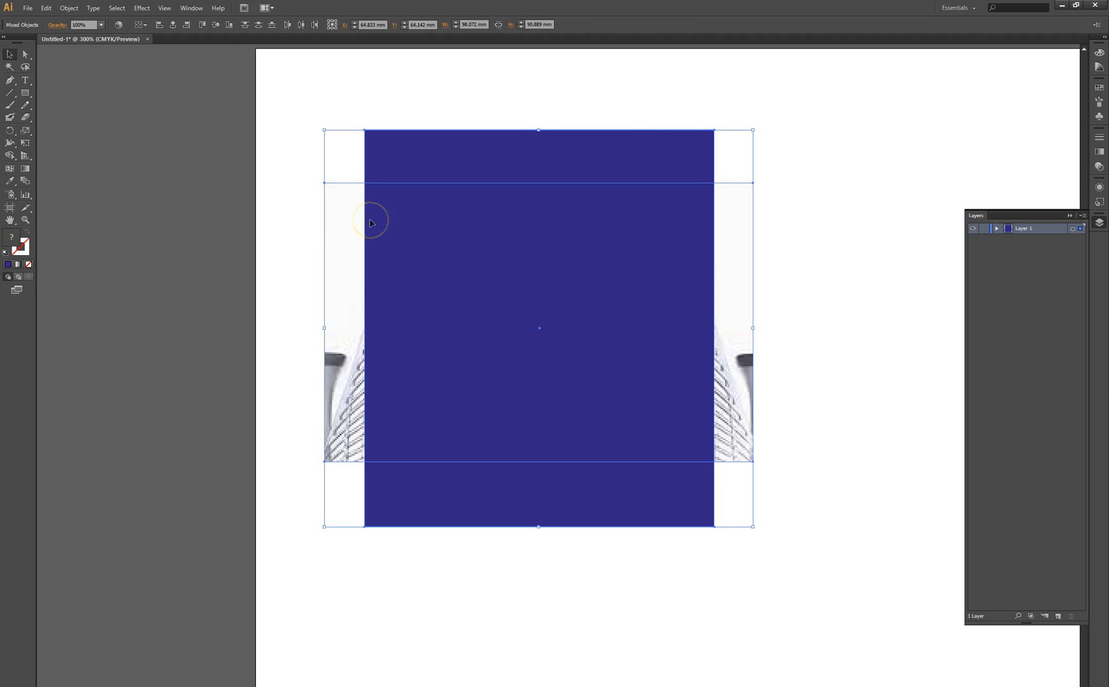
pyautogui.rightClick(369, 223)
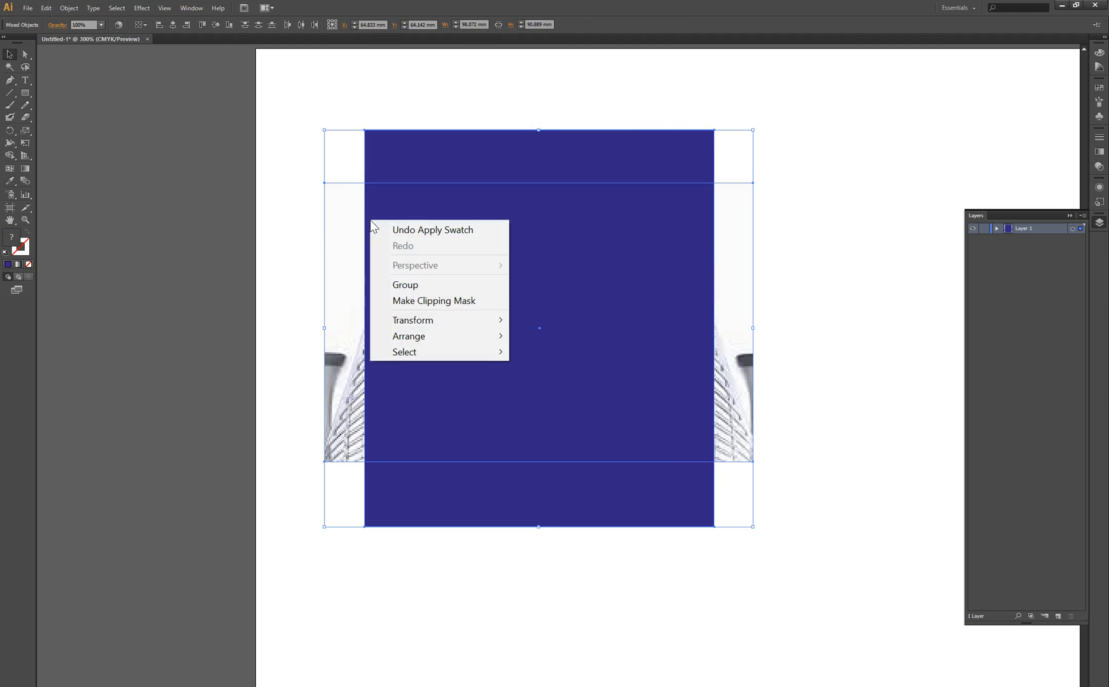
pyautogui.click(428, 306)
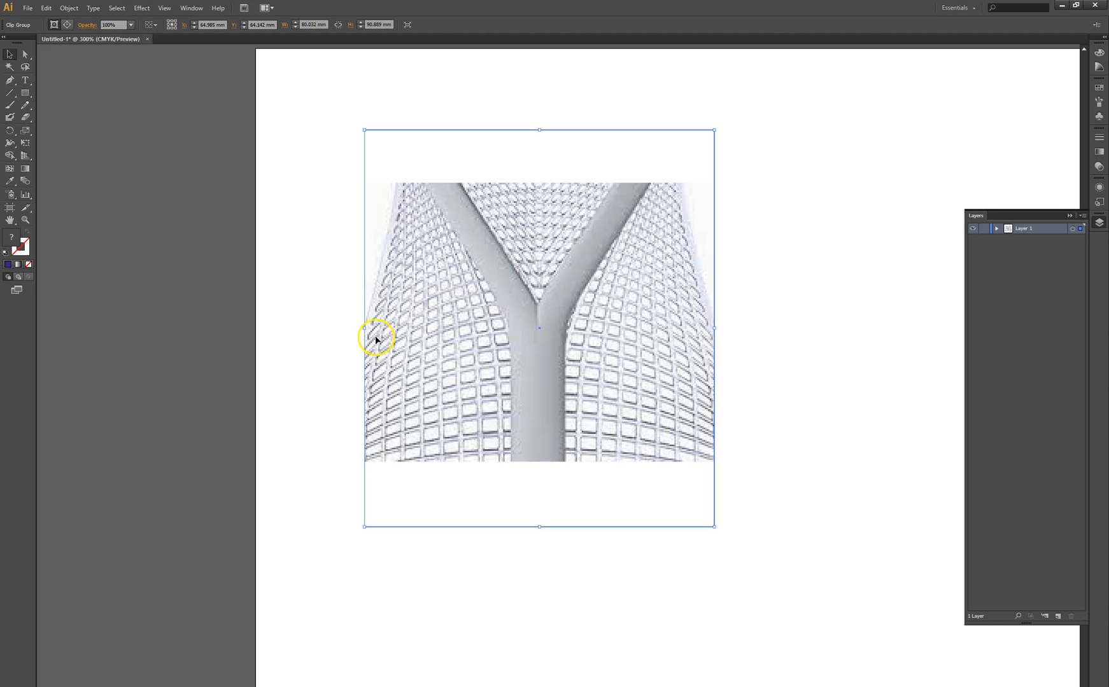
pyautogui.click(312, 125)
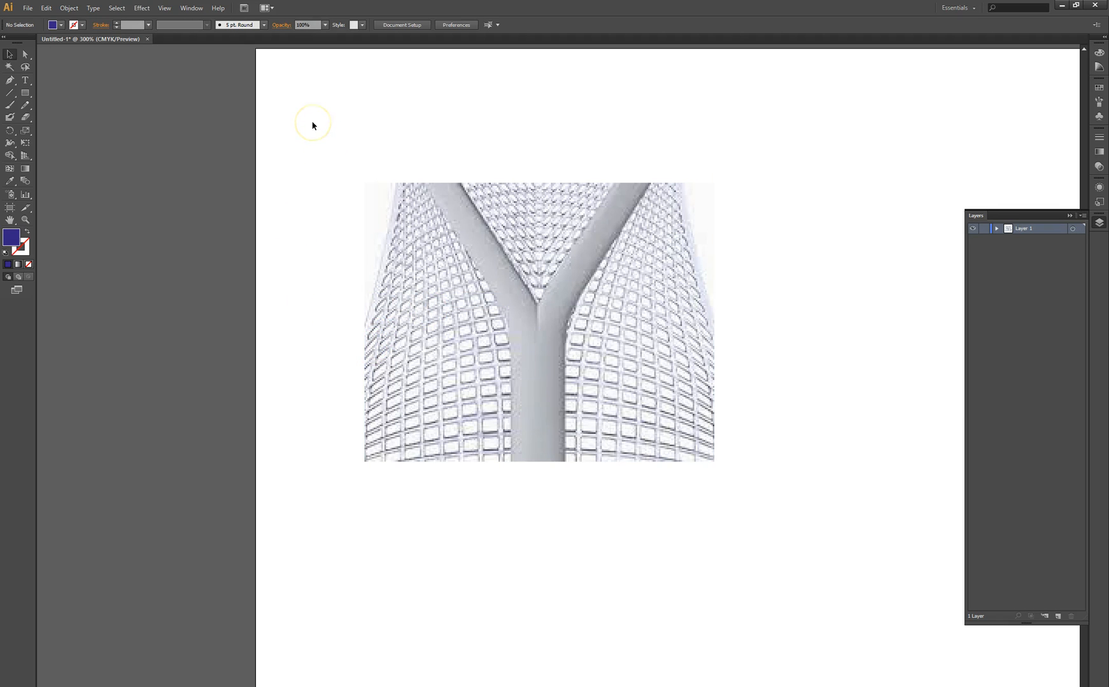
# Try to narrow the whole clip group to about 68 mm wide, and undo the scaling
pyautogui.click(496, 220)
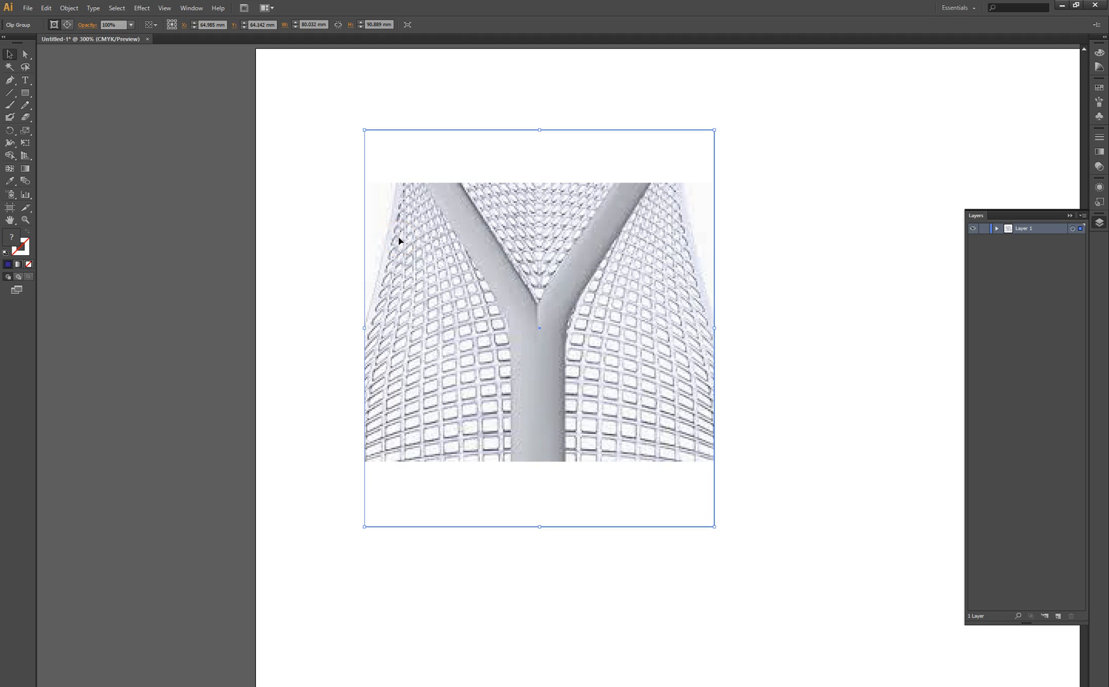
pyautogui.moveTo(364, 329); pyautogui.dragTo(417, 330)
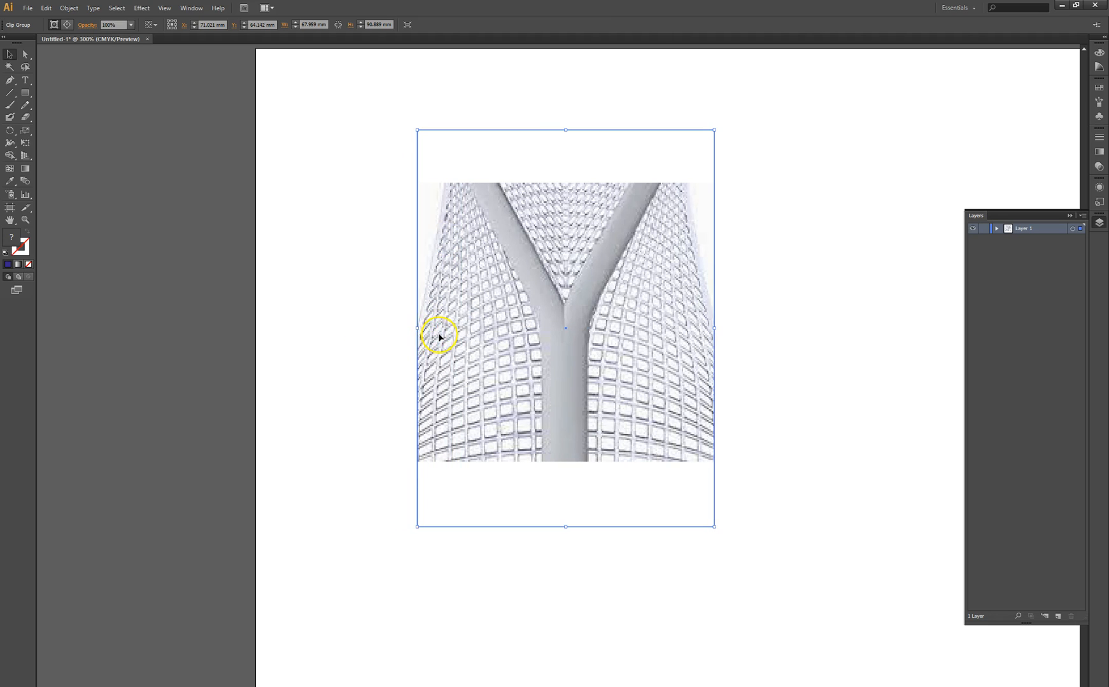
pyautogui.hotkey('ctrl', 'z')
# Select only the clipping path inside the clip group and resize it to about 60 by 47 mm
pyautogui.click(997, 229)
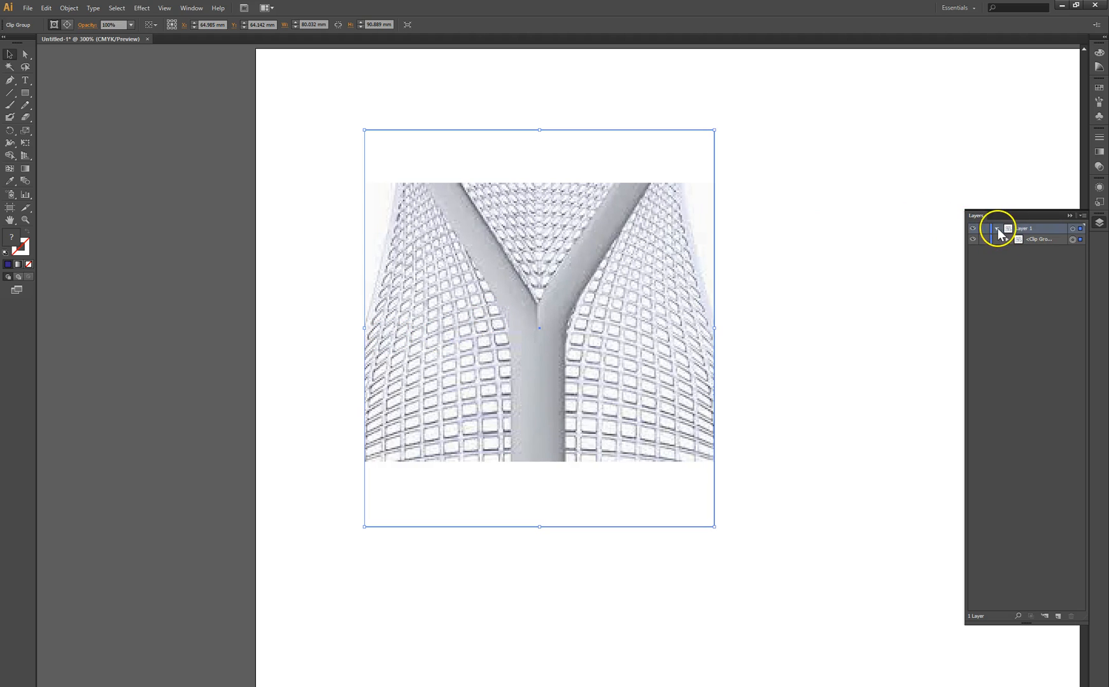
pyautogui.click(1007, 240)
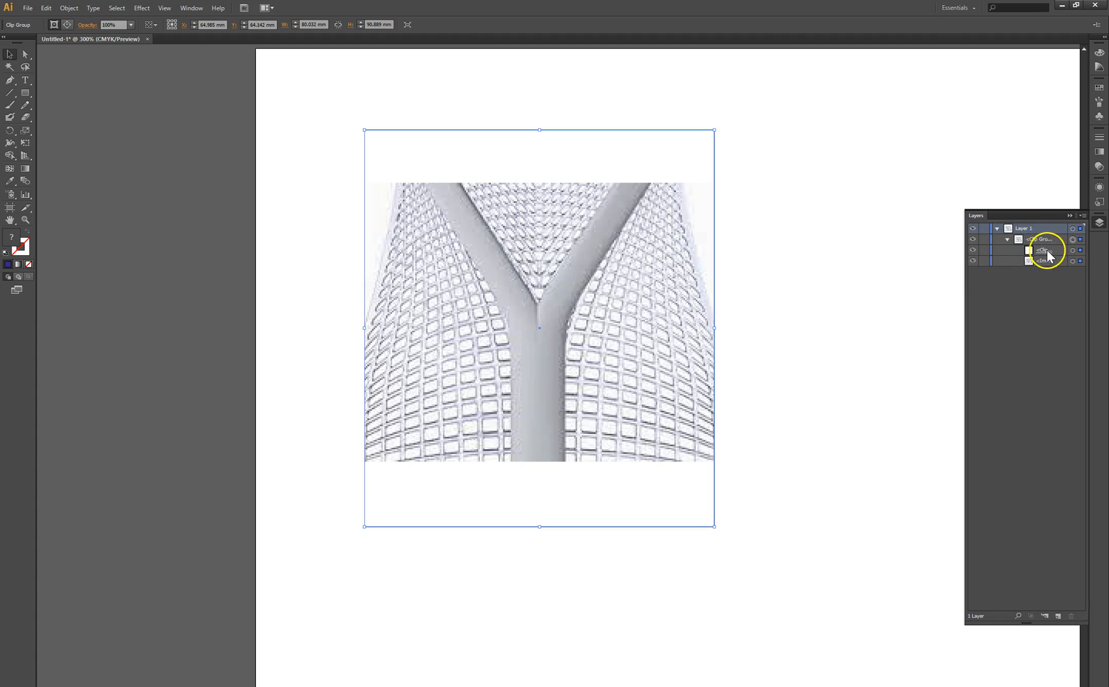
pyautogui.click(1080, 251)
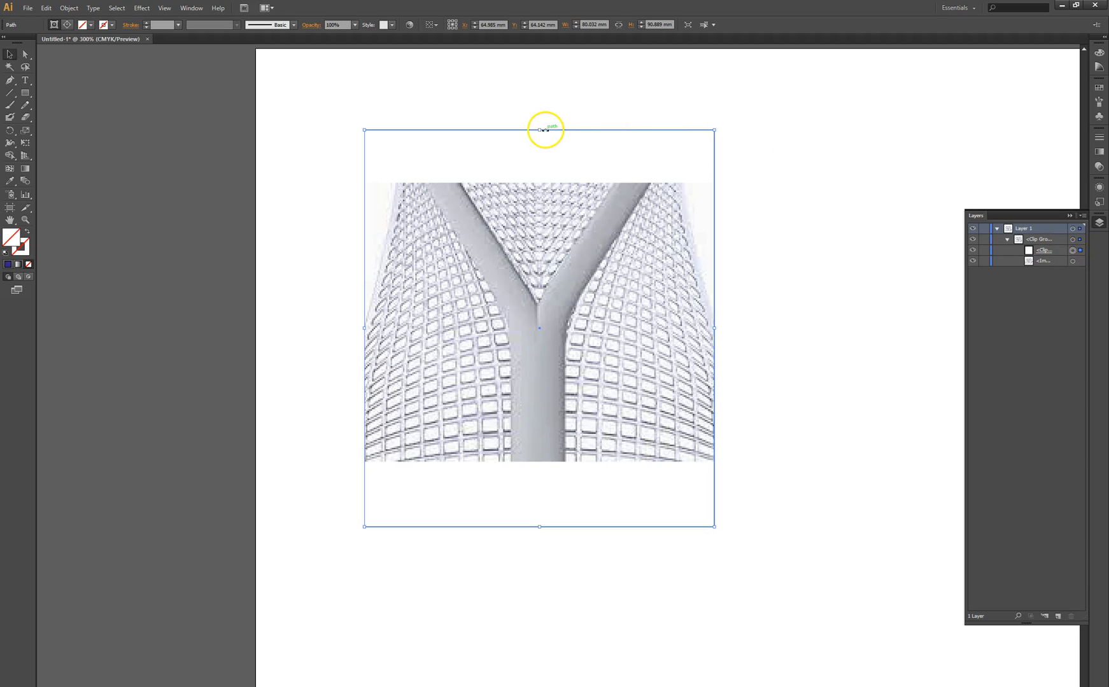
pyautogui.moveTo(540, 130); pyautogui.dragTo(533, 174)
pyautogui.moveTo(537, 220); pyautogui.dragTo(537, 220)
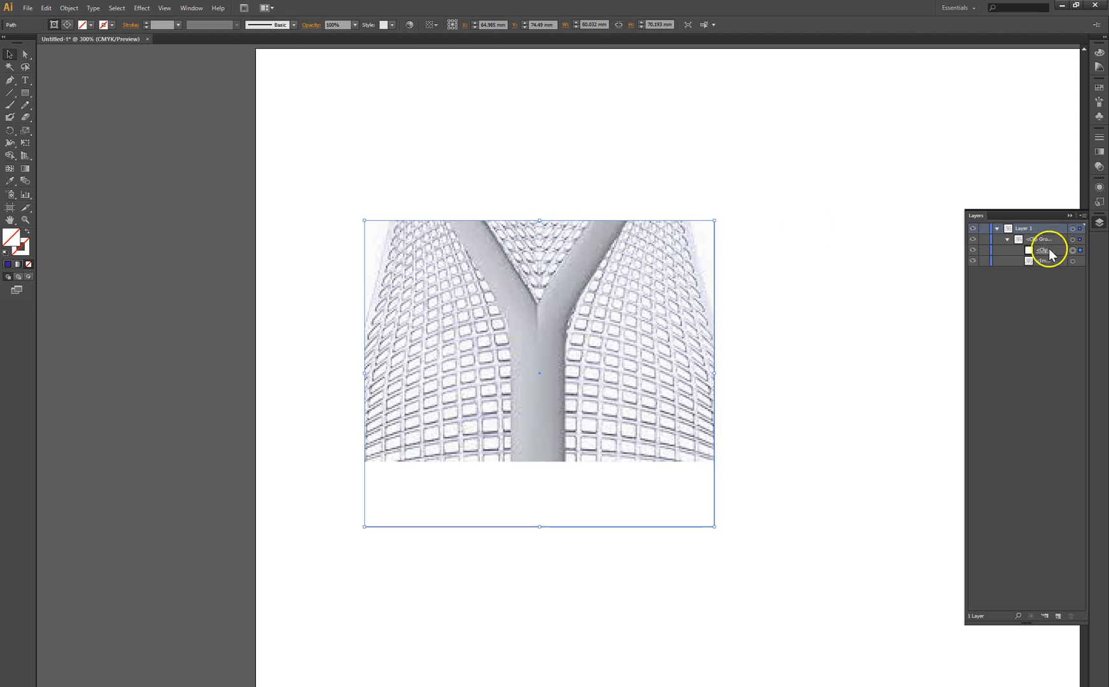
pyautogui.moveTo(540, 527); pyautogui.dragTo(555, 425)
pyautogui.moveTo(714, 323); pyautogui.dragTo(611, 322)
pyautogui.moveTo(365, 322)
pyautogui.mouseDown()
pyautogui.moveTo(395, 320)
pyautogui.moveTo(304, 316)
pyautogui.moveTo(351, 321)
pyautogui.mouseUp()
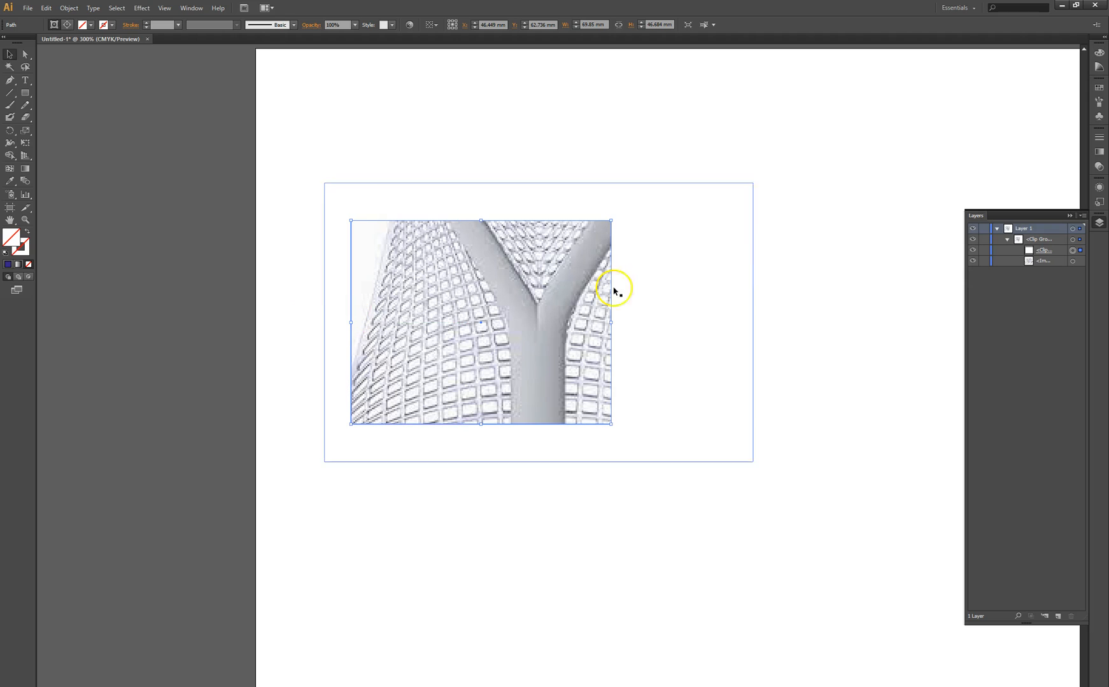
# Select only the image inside the clip group and shift it within the mask so the Y-shaped column is roughly centred
pyautogui.click(1080, 262)
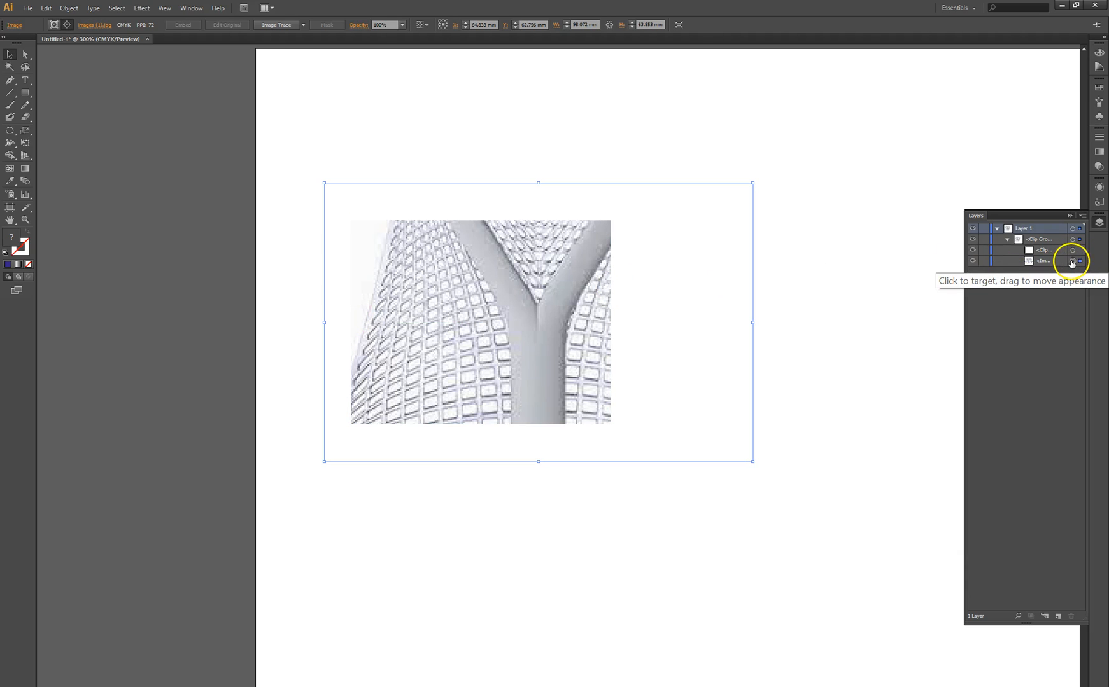
pyautogui.moveTo(570, 305); pyautogui.dragTo(527, 295)
pyautogui.moveTo(525, 297); pyautogui.dragTo(460, 316)
pyautogui.click(591, 151)
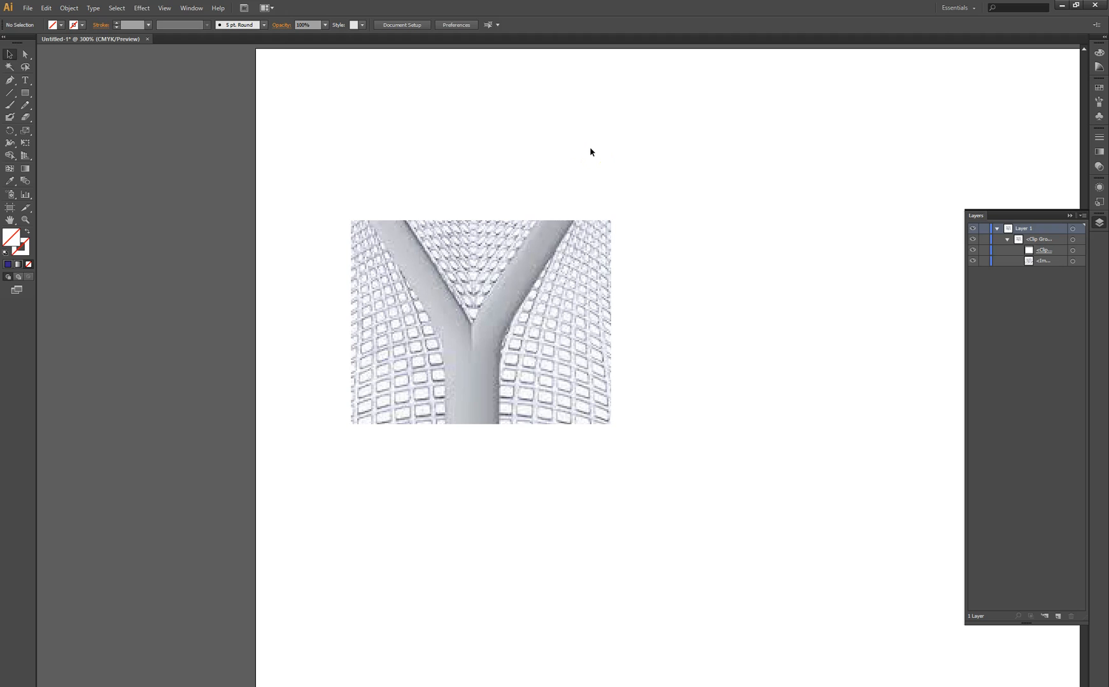
pyautogui.click(1007, 240)
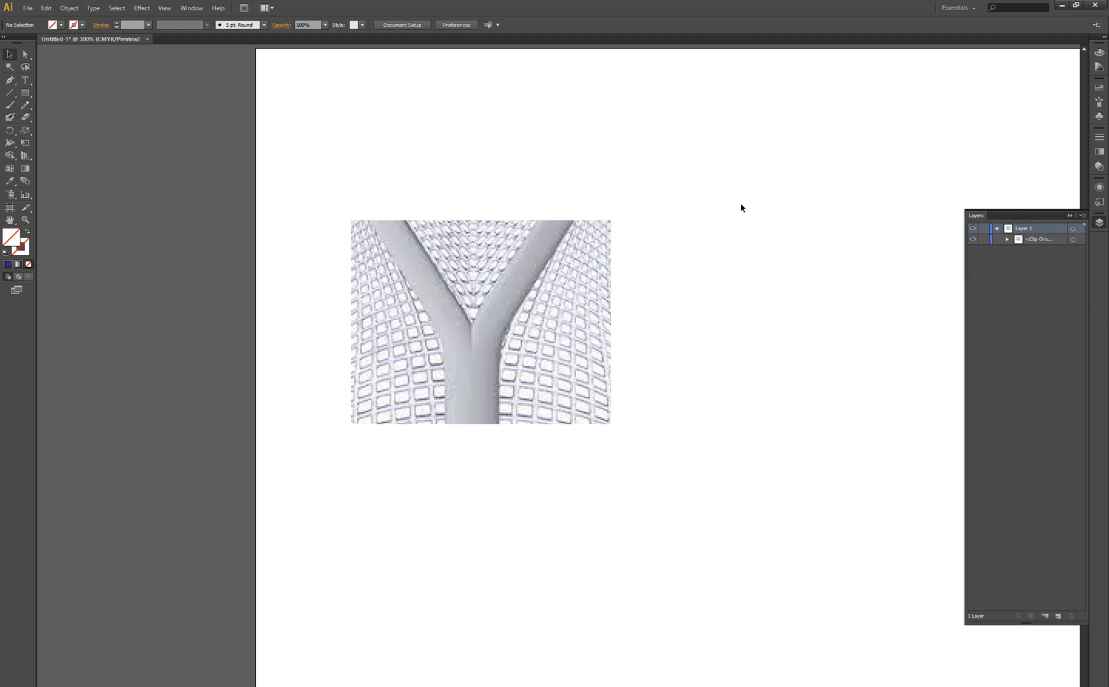
# Create a text area about 87 by 19 mm above the image with the placeholder lines "asdfsdf", "sdfsdf" and "asdf"
pyautogui.click(24, 79)
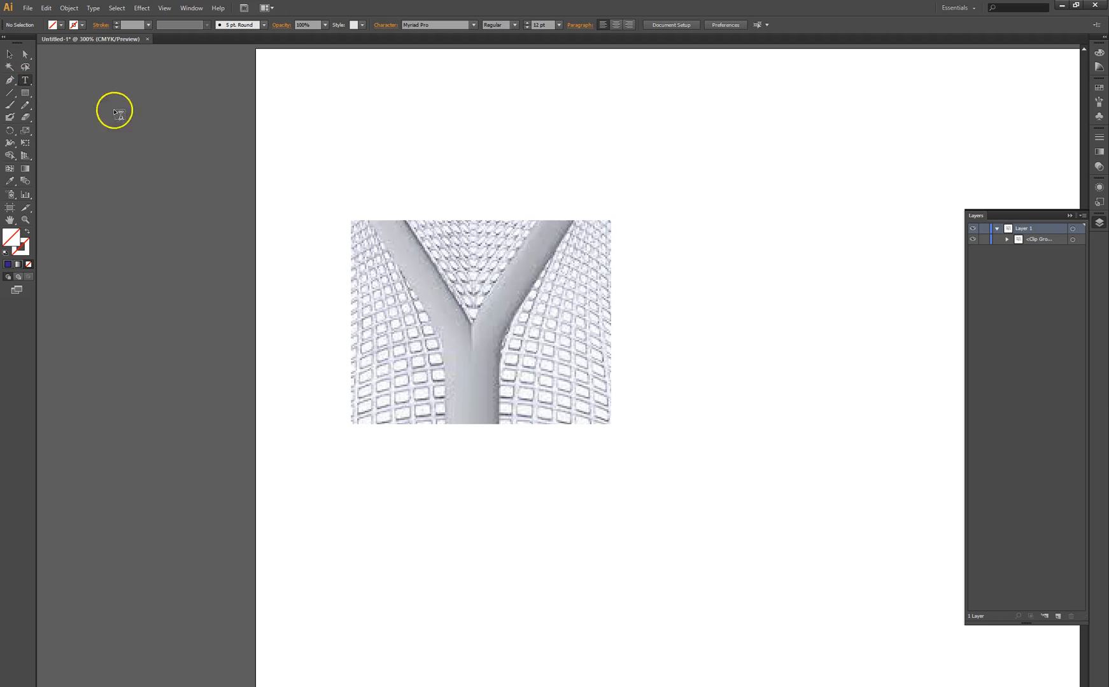
pyautogui.moveTo(349, 95); pyautogui.dragTo(729, 178)
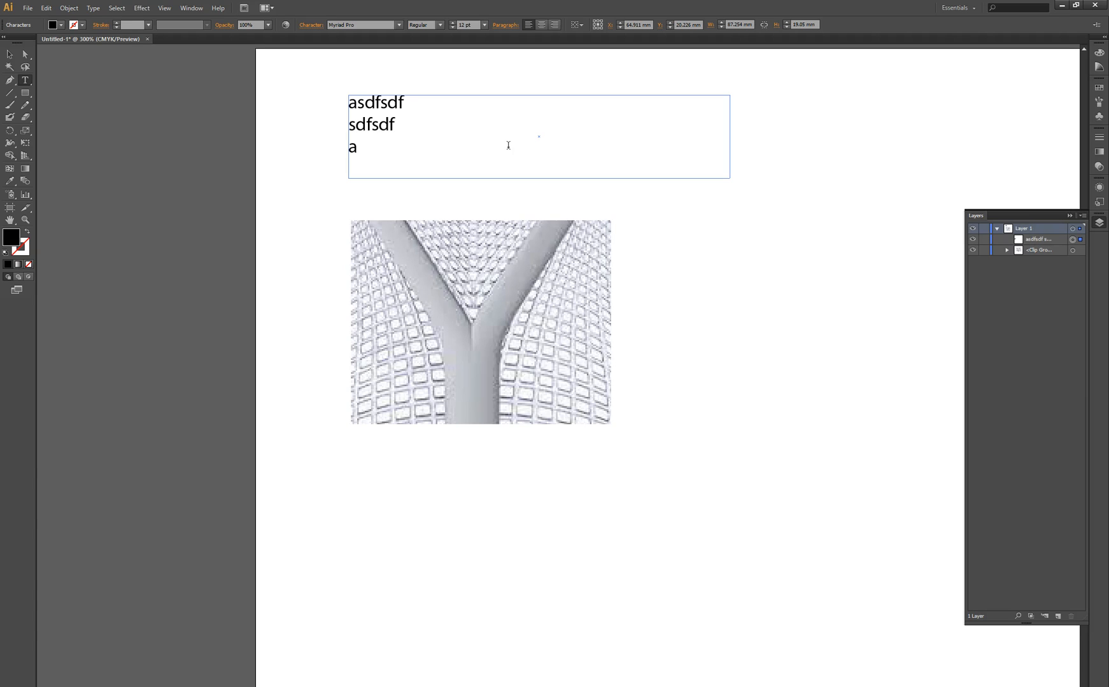
pyautogui.click(404, 87)
# Set the font of all the placeholder text to OCR A Extended
pyautogui.moveTo(402, 151); pyautogui.dragTo(309, 99)
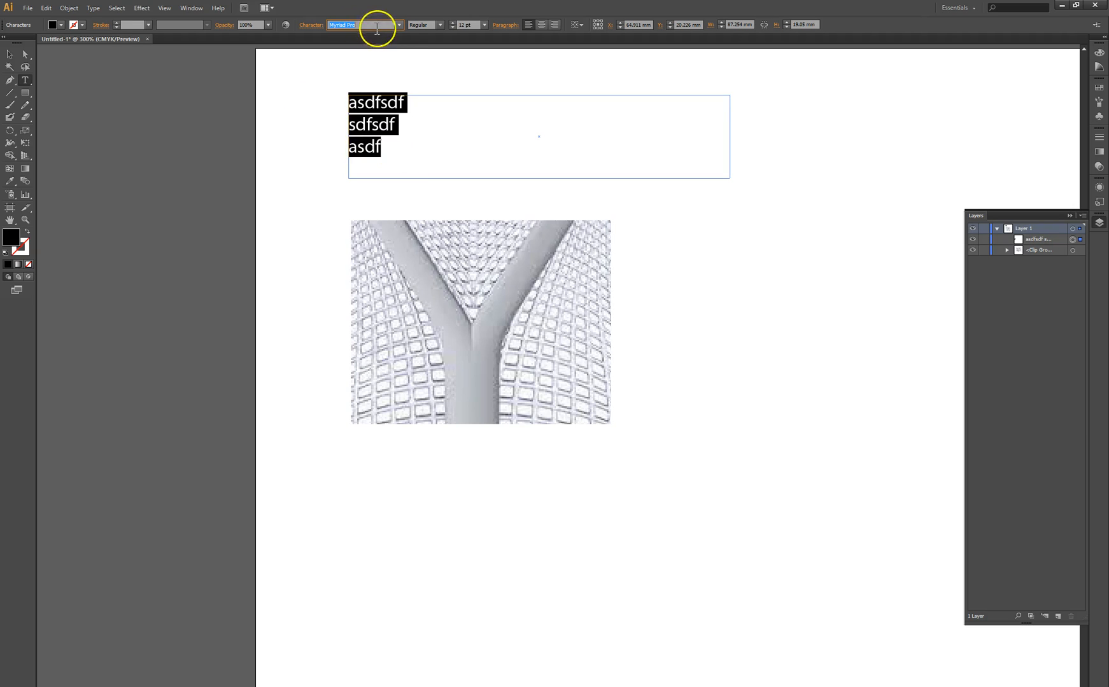
pyautogui.click(399, 24)
pyautogui.click(391, 92)
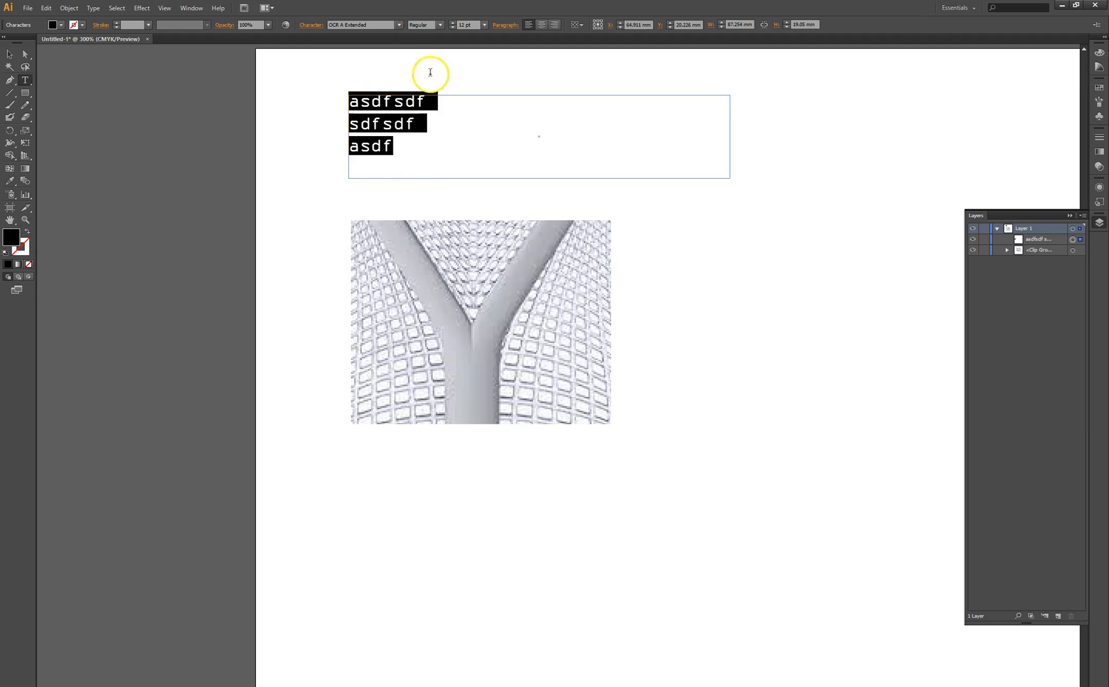
# Try centre and right alignment on the placeholder text, and return it to left alignment
pyautogui.click(541, 26)
pyautogui.click(555, 25)
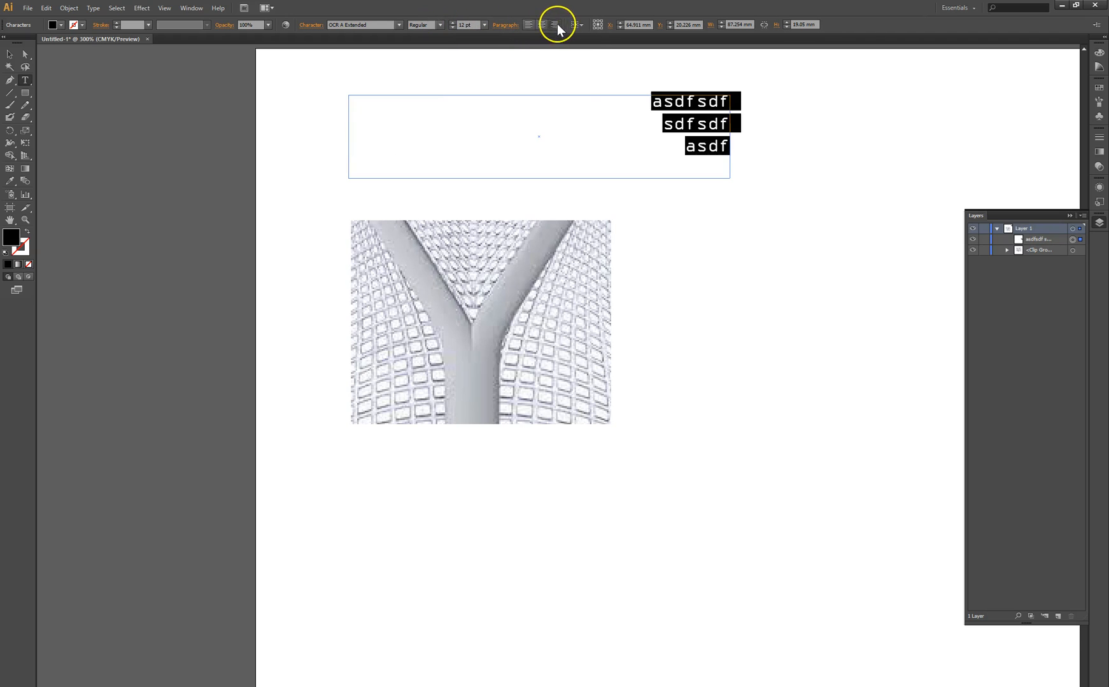
pyautogui.click(527, 25)
pyautogui.click(438, 125)
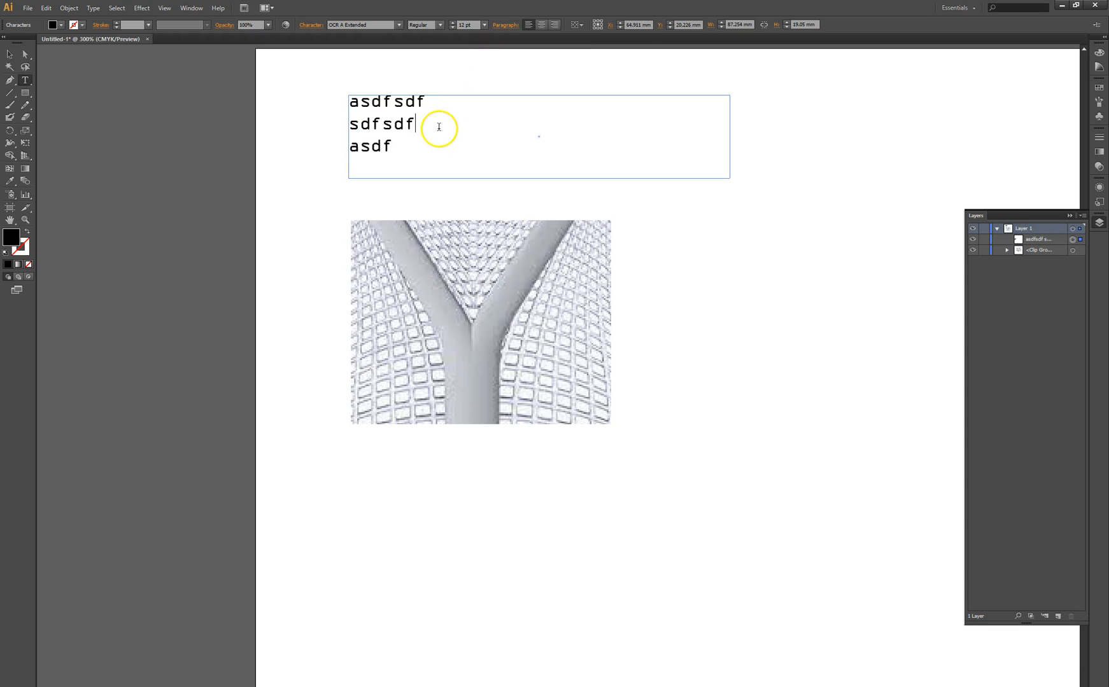
# Move the text block directly below the clipped image, lined up with the image's left edge
pyautogui.click(12, 59)
pyautogui.click(365, 104)
pyautogui.moveTo(371, 105); pyautogui.dragTo(382, 447)
pyautogui.click(301, 354)
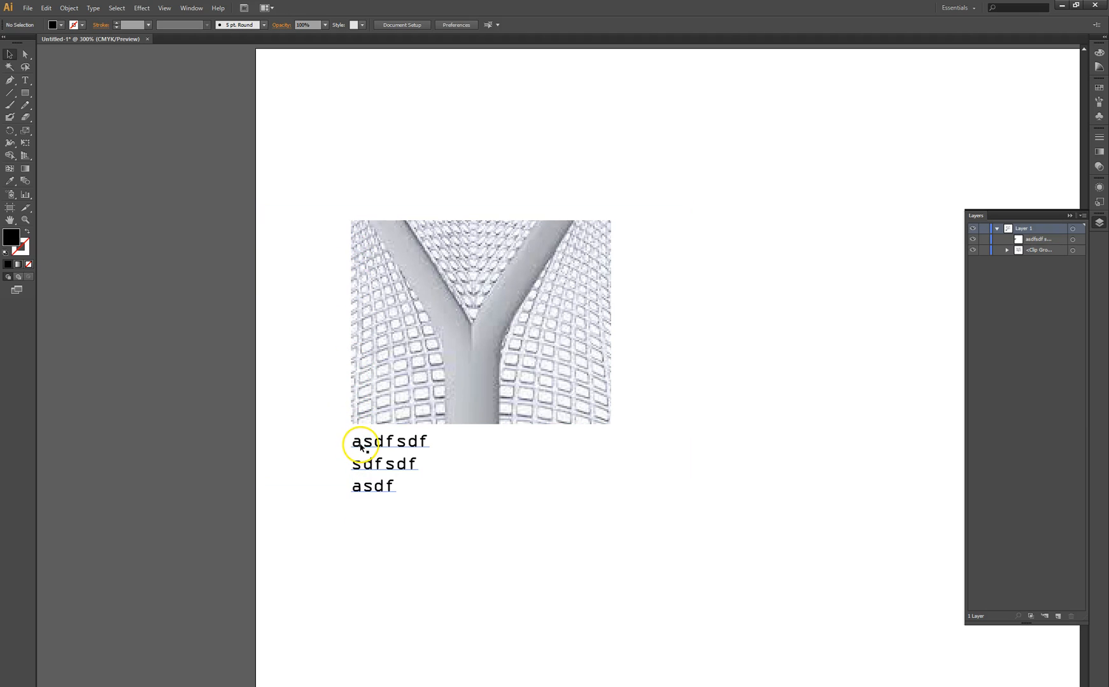
# Try aligning the clipped image and the text block to each other by their top, right, bottom and left edges
pyautogui.click(386, 279)
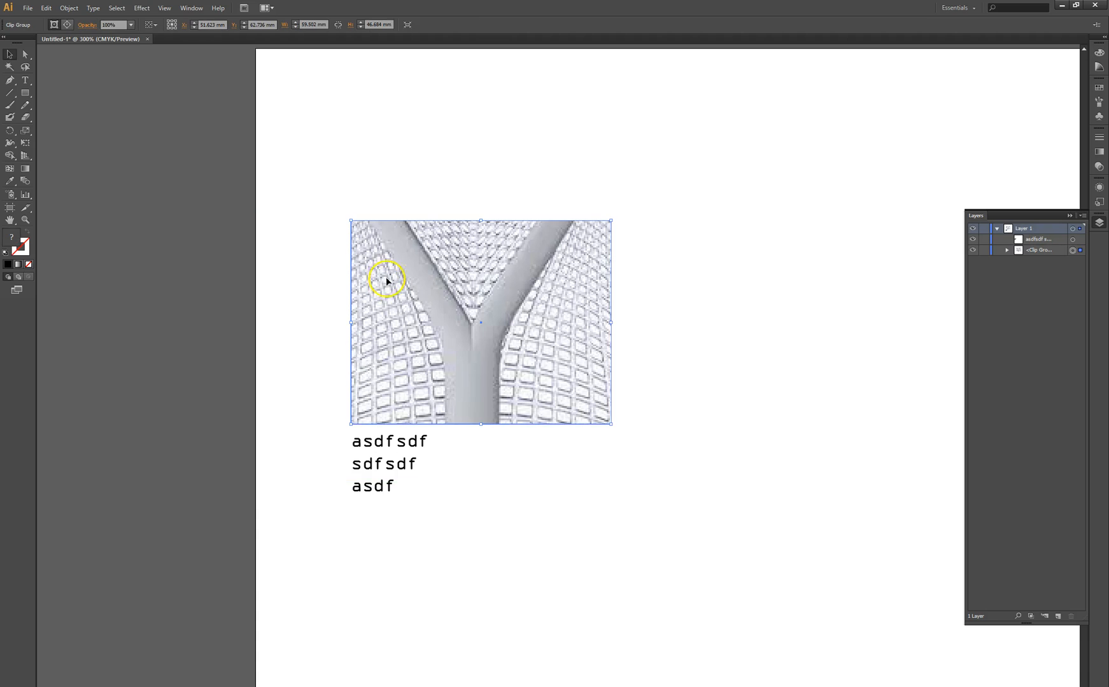
pyautogui.keyDown('shift'); pyautogui.click(380, 447); pyautogui.keyUp('shift')
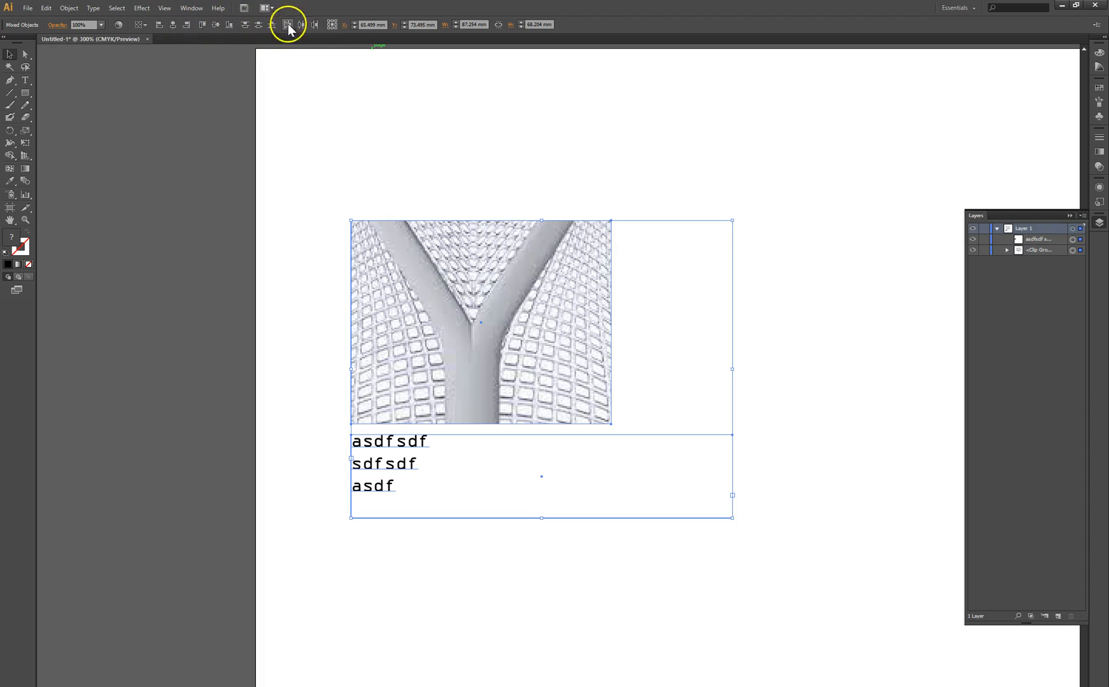
pyautogui.click(201, 26)
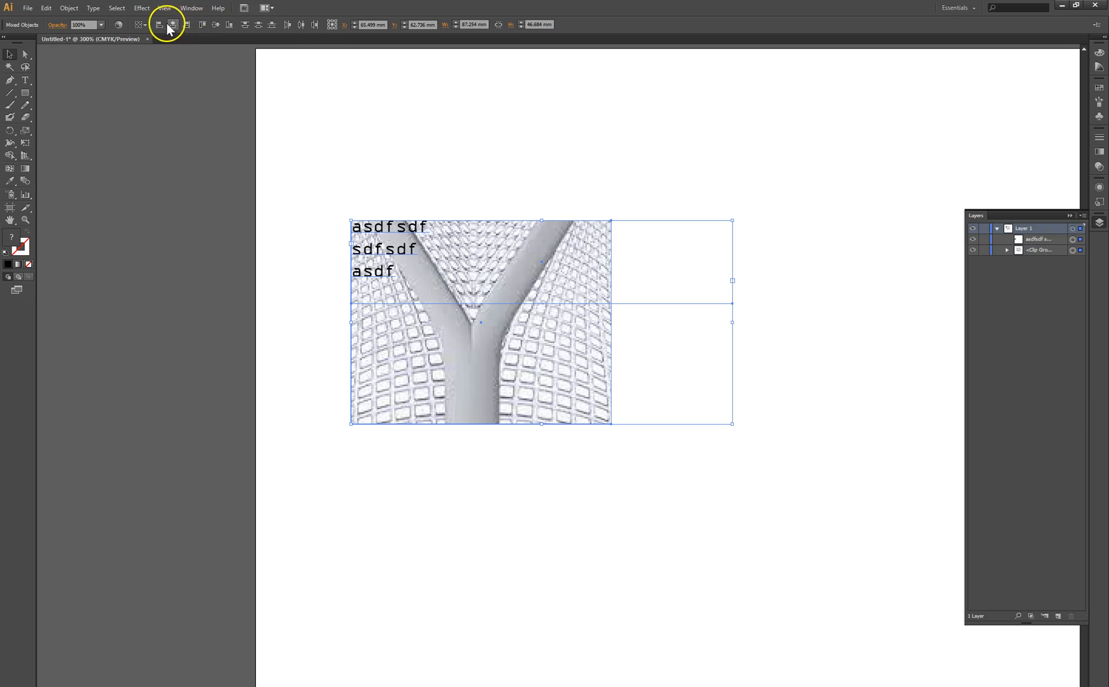
pyautogui.click(188, 24)
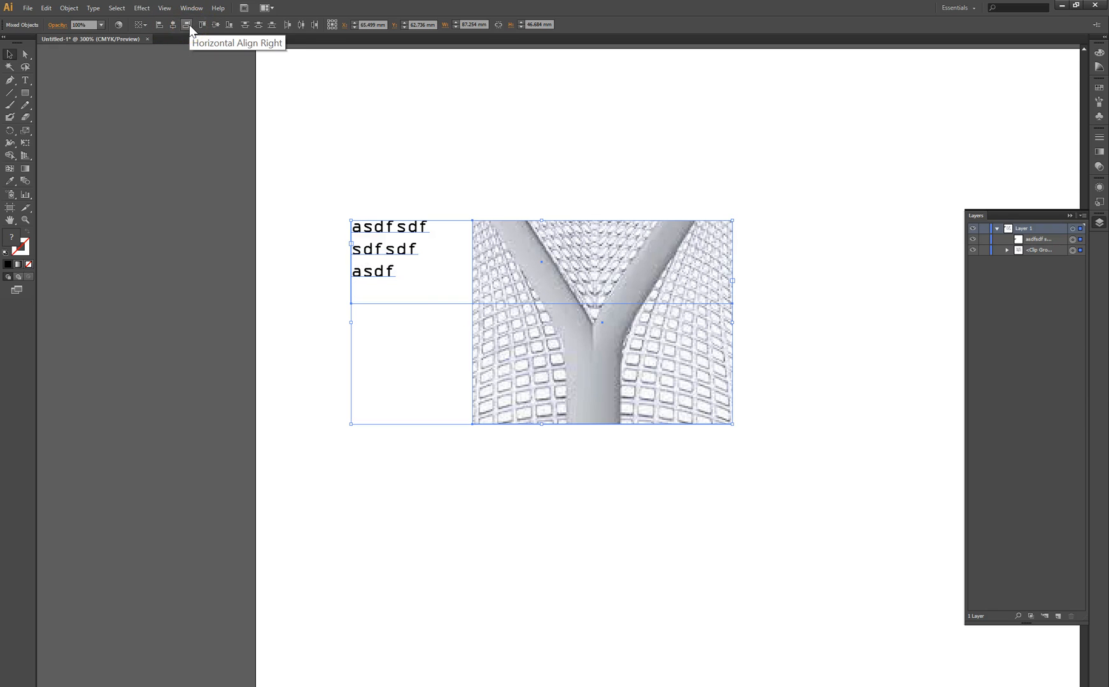
pyautogui.click(224, 25)
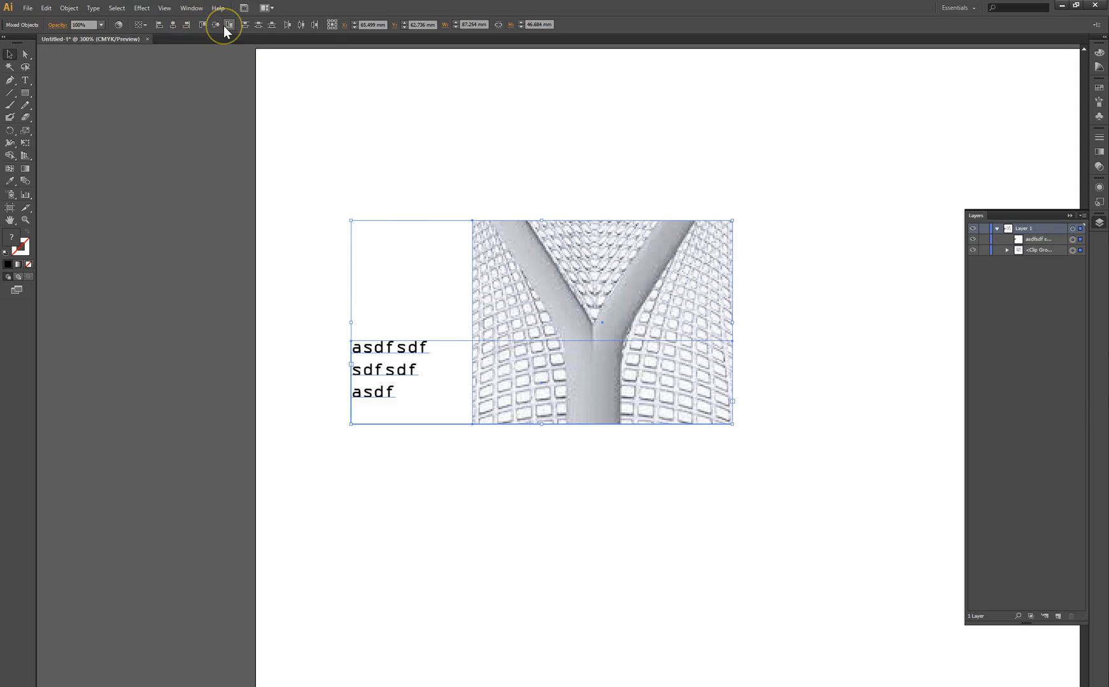
pyautogui.click(159, 24)
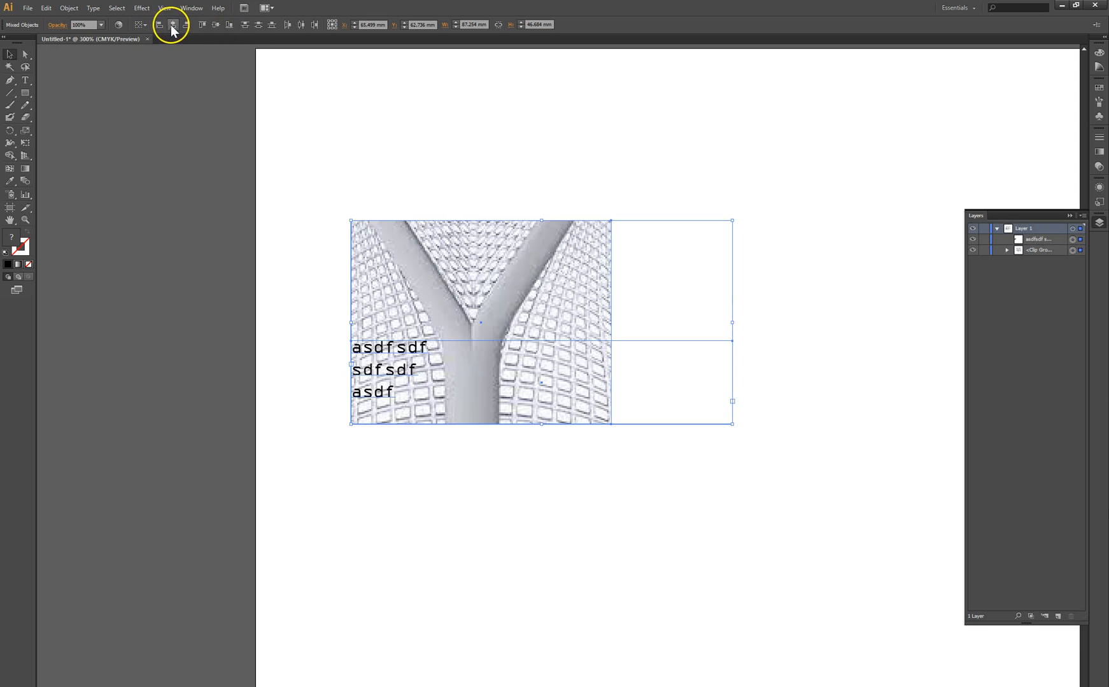
pyautogui.click(304, 170)
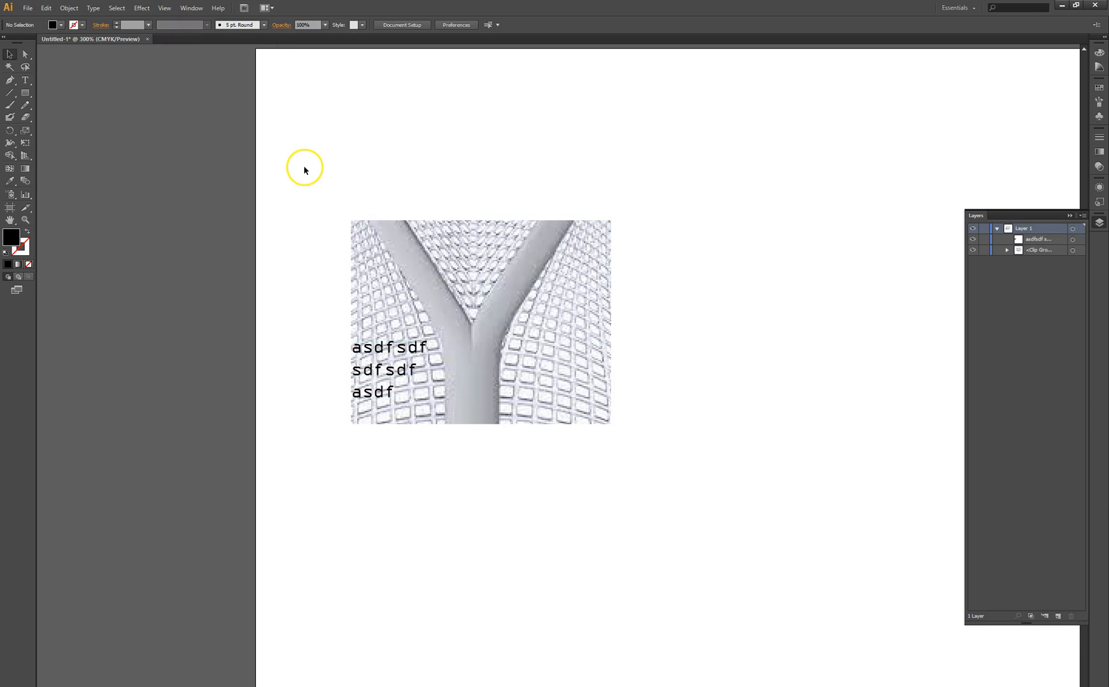
# Move the text block off the image to just below it, keeping it flush with the image's left edge
pyautogui.click(382, 355)
pyautogui.moveTo(382, 354); pyautogui.dragTo(408, 446)
pyautogui.click(419, 158)
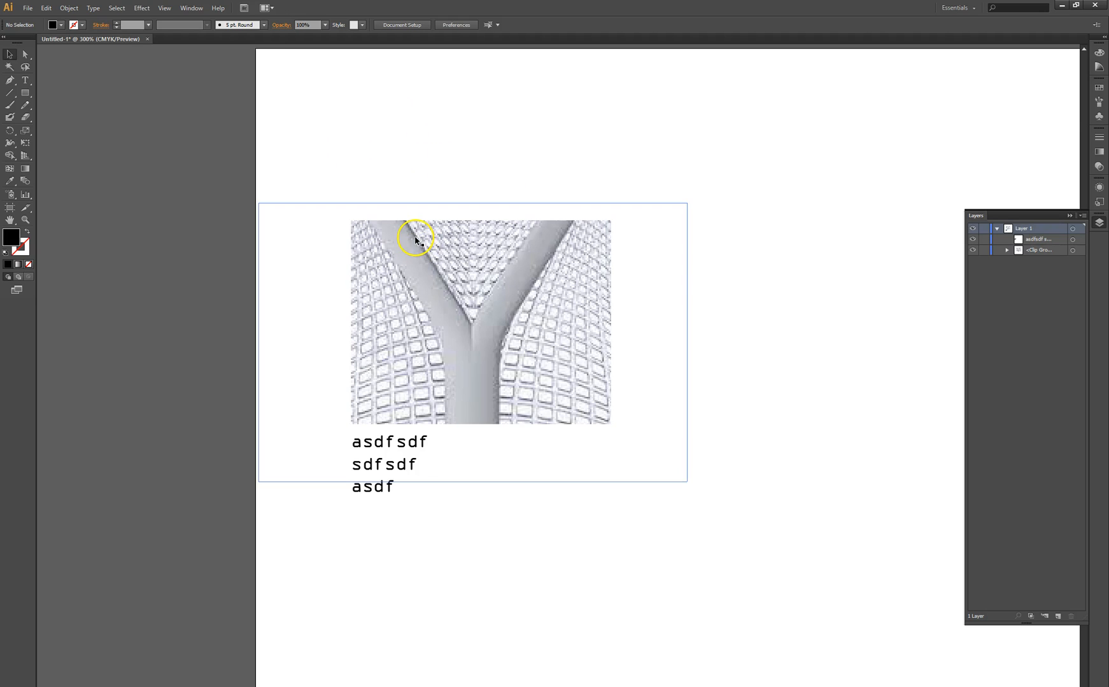
# Draw a rectangle about 51 by 48 mm to the right of the clipped image
pyautogui.click(25, 94)
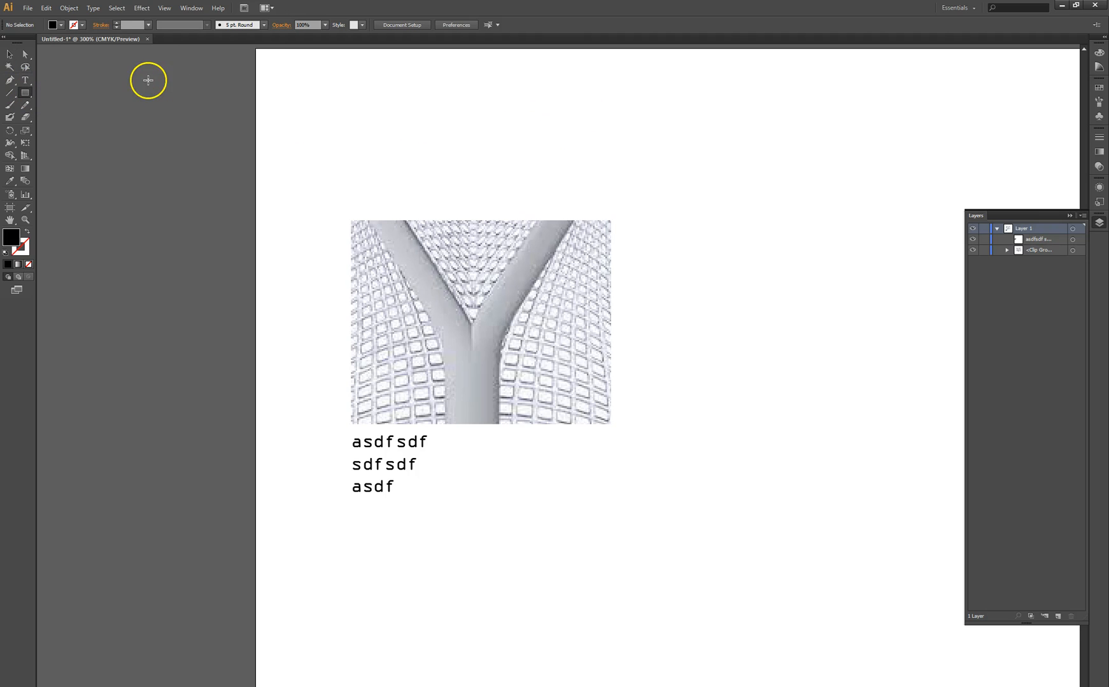
pyautogui.click(28, 95)
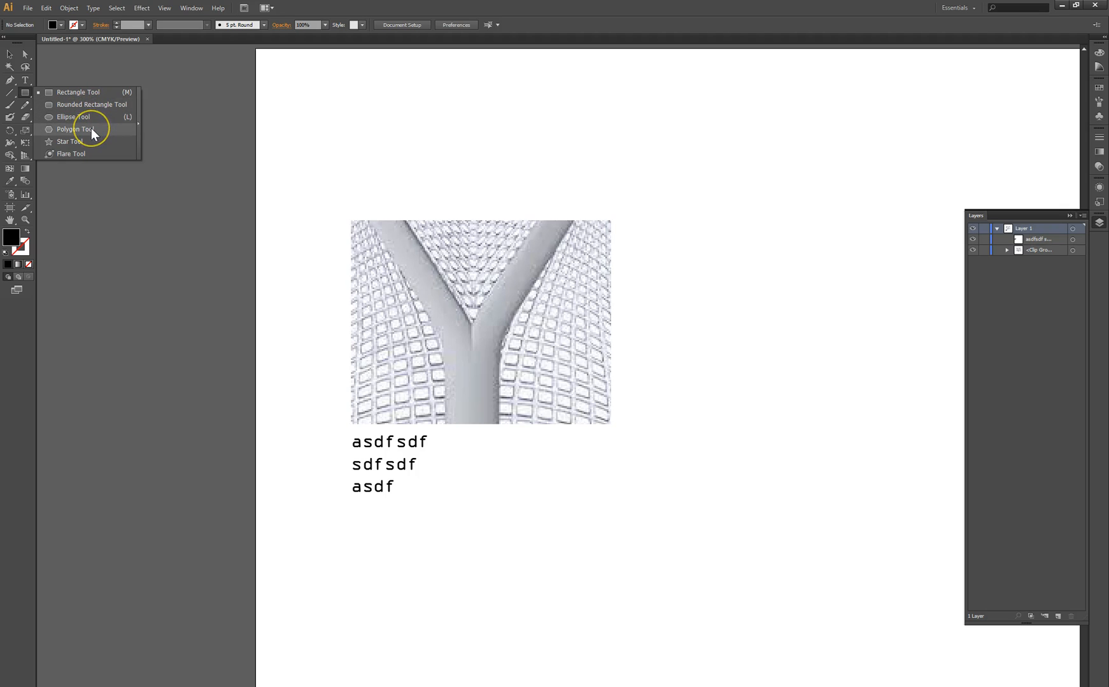
pyautogui.click(95, 93)
pyautogui.moveTo(641, 138); pyautogui.dragTo(864, 347)
pyautogui.click(23, 55)
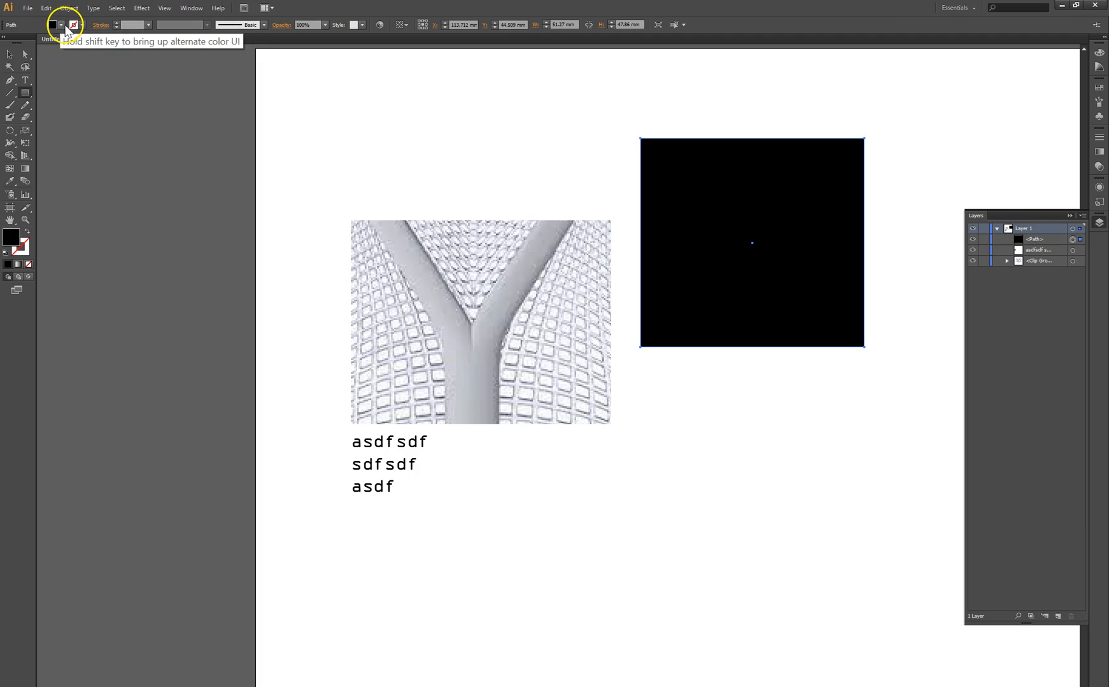
# Fill the new rectangle with the light blue swatch
pyautogui.click(57, 26)
pyautogui.click(40, 43)
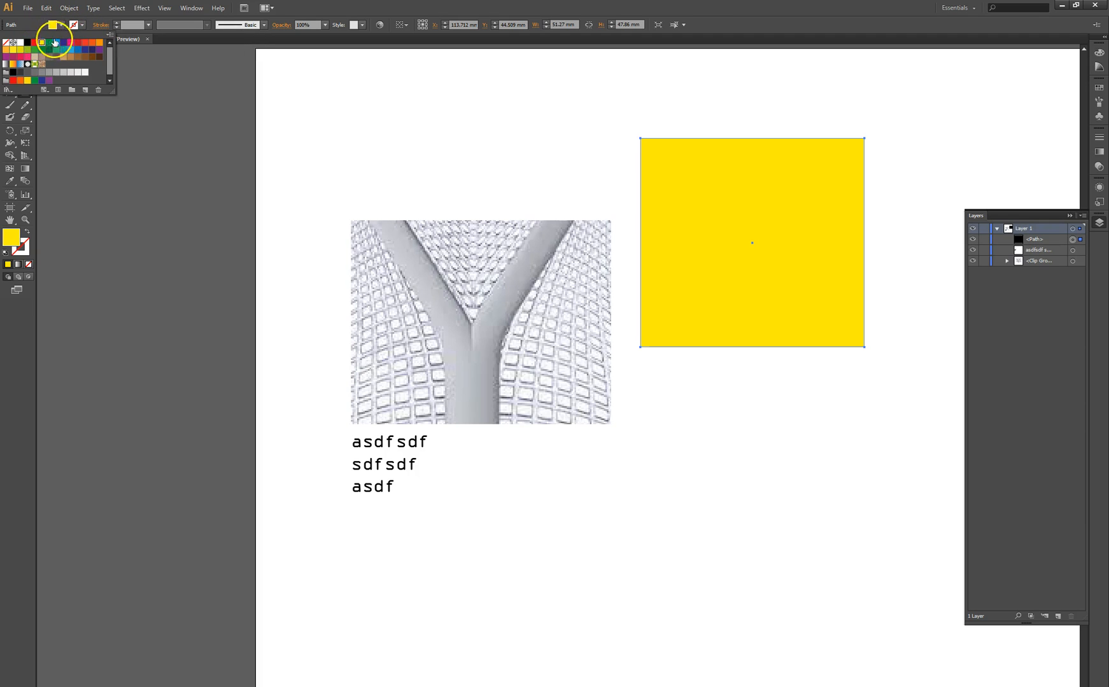
pyautogui.click(71, 51)
pyautogui.click(71, 53)
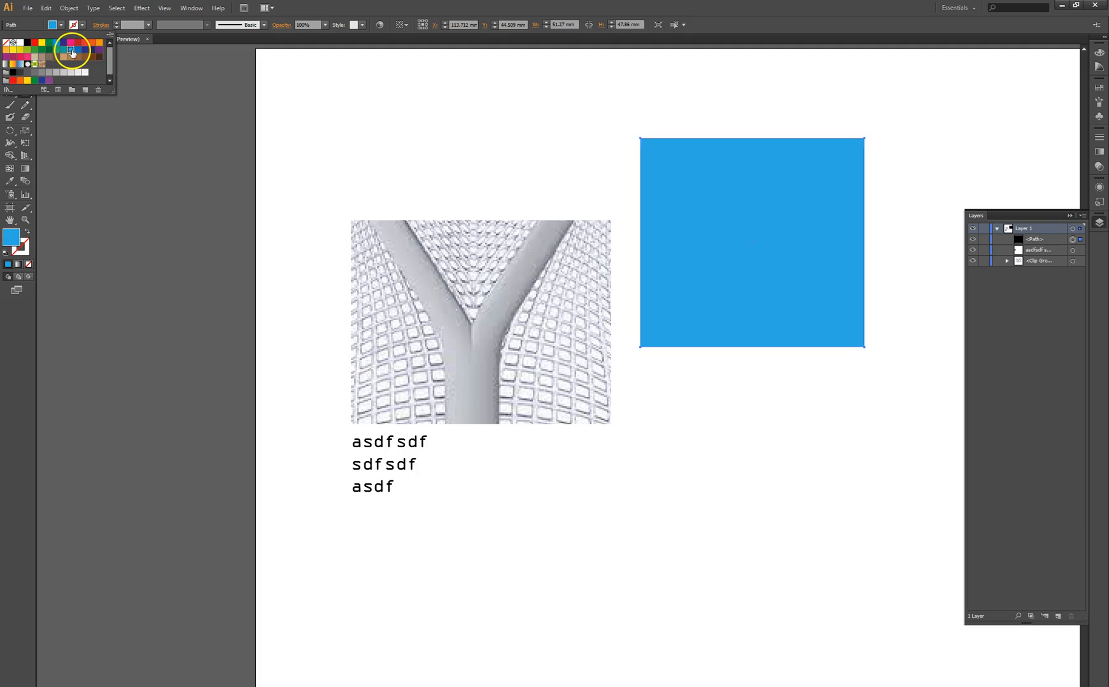
# Give the light blue rectangle a dark blue stroke
pyautogui.click(83, 27)
pyautogui.click(84, 22)
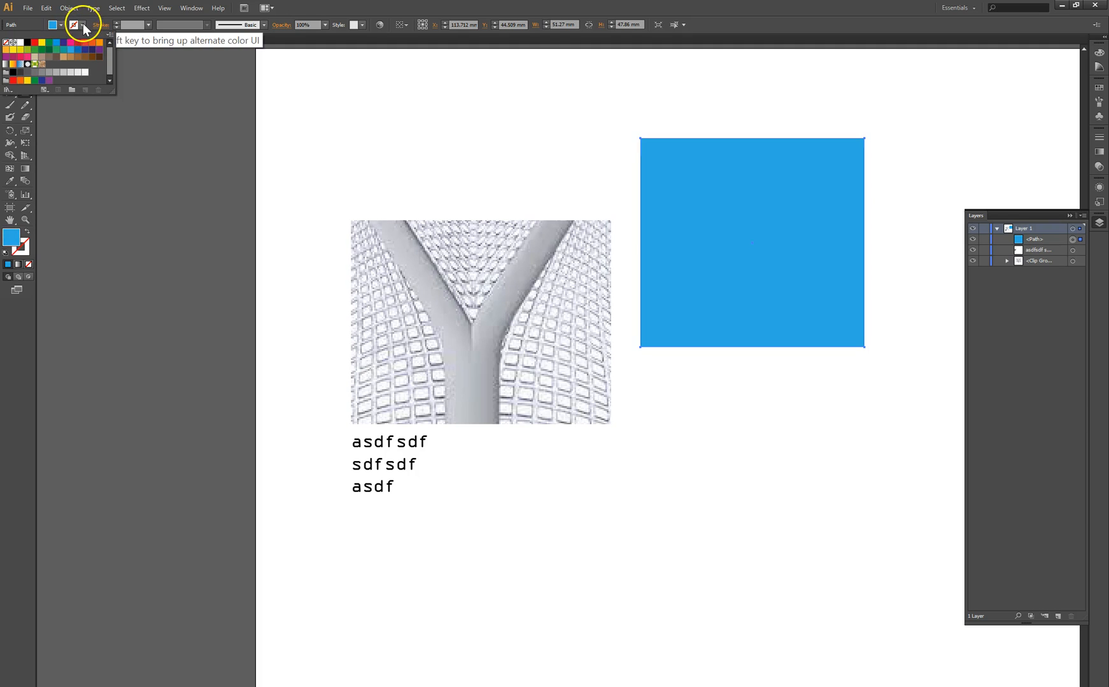
pyautogui.click(63, 49)
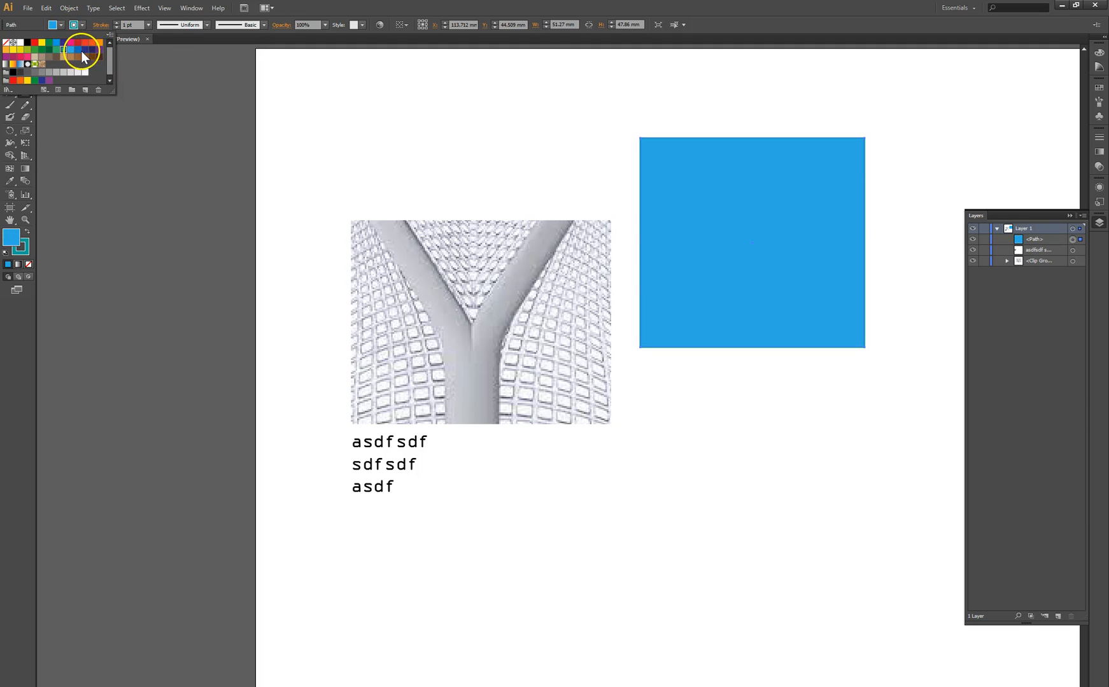
pyautogui.click(77, 51)
pyautogui.click(89, 51)
pyautogui.click(76, 26)
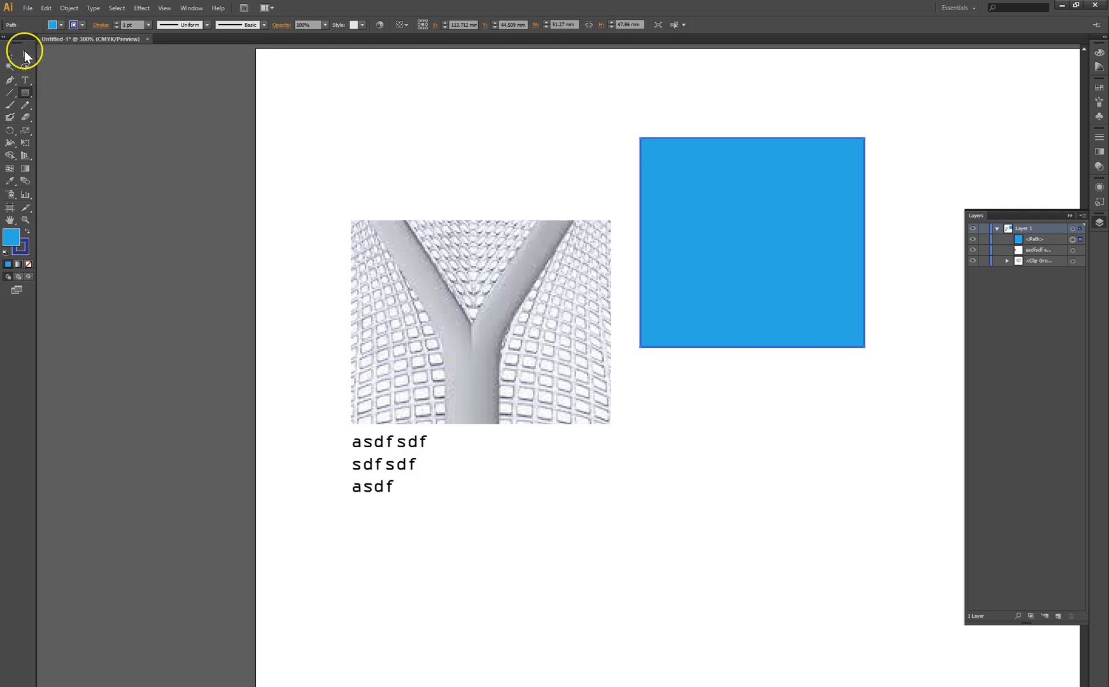
# Set the rectangle's stroke weight to 3 pt
pyautogui.click(116, 23)
pyautogui.click(117, 23)
pyautogui.click(117, 23)
pyautogui.click(117, 22)
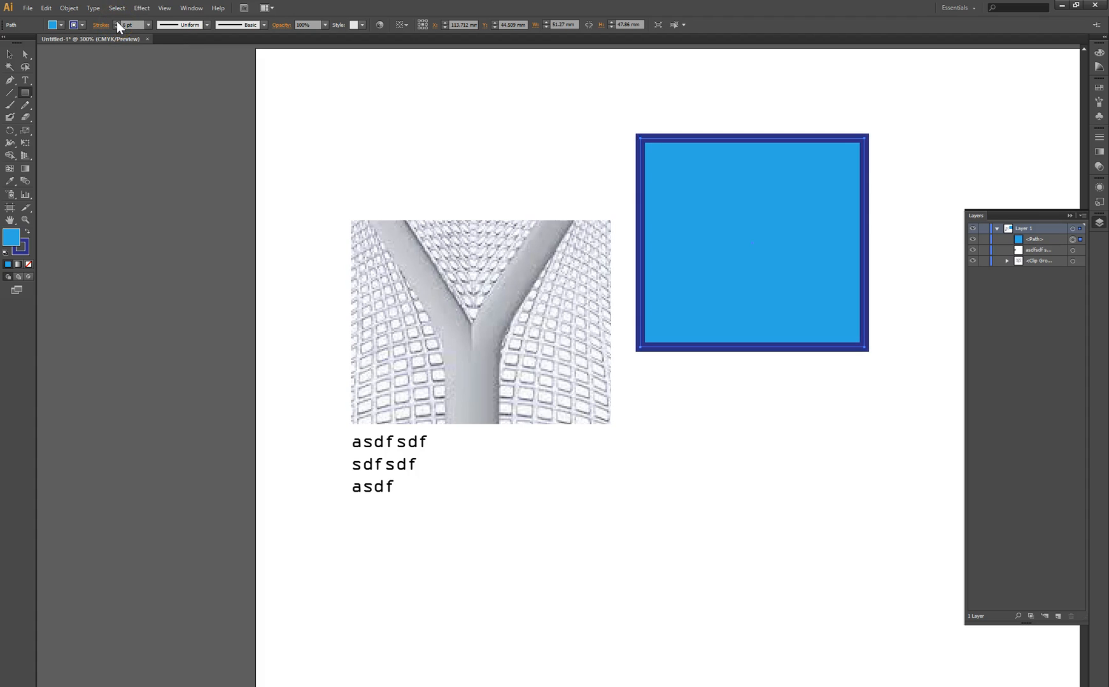
pyautogui.click(116, 28)
pyautogui.click(117, 27)
pyautogui.click(116, 27)
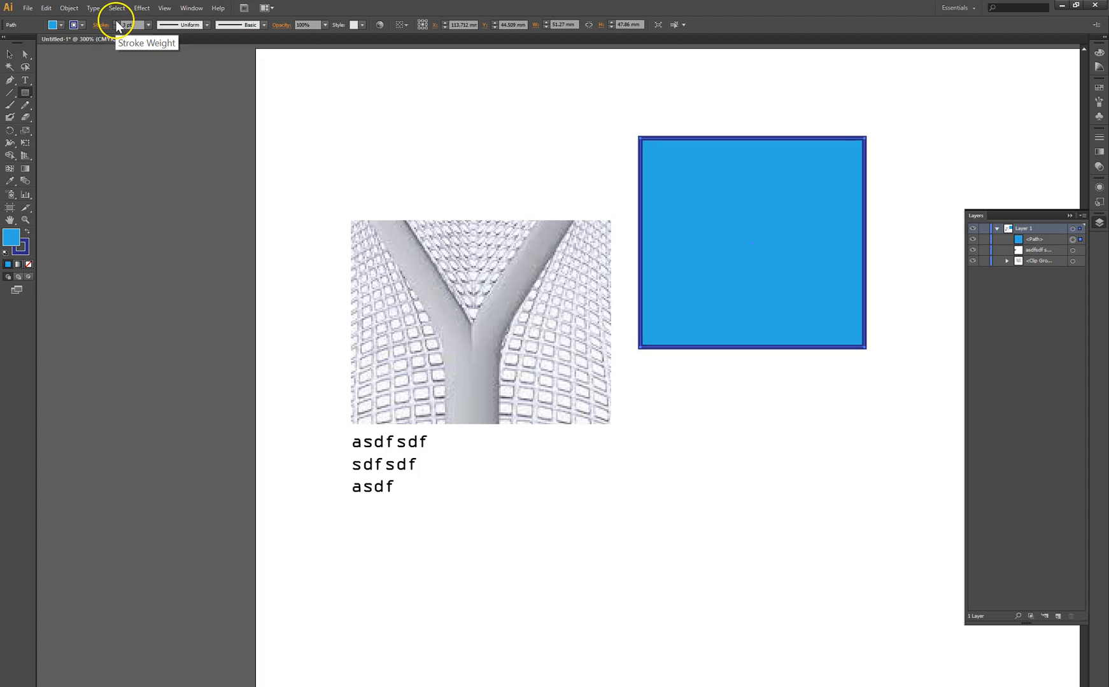
# Set the blue rectangle's stroke weight to 4 pt and move the rectangle slightly up and to the right on the page
pyautogui.click(116, 23)
pyautogui.click(117, 23)
pyautogui.click(10, 54)
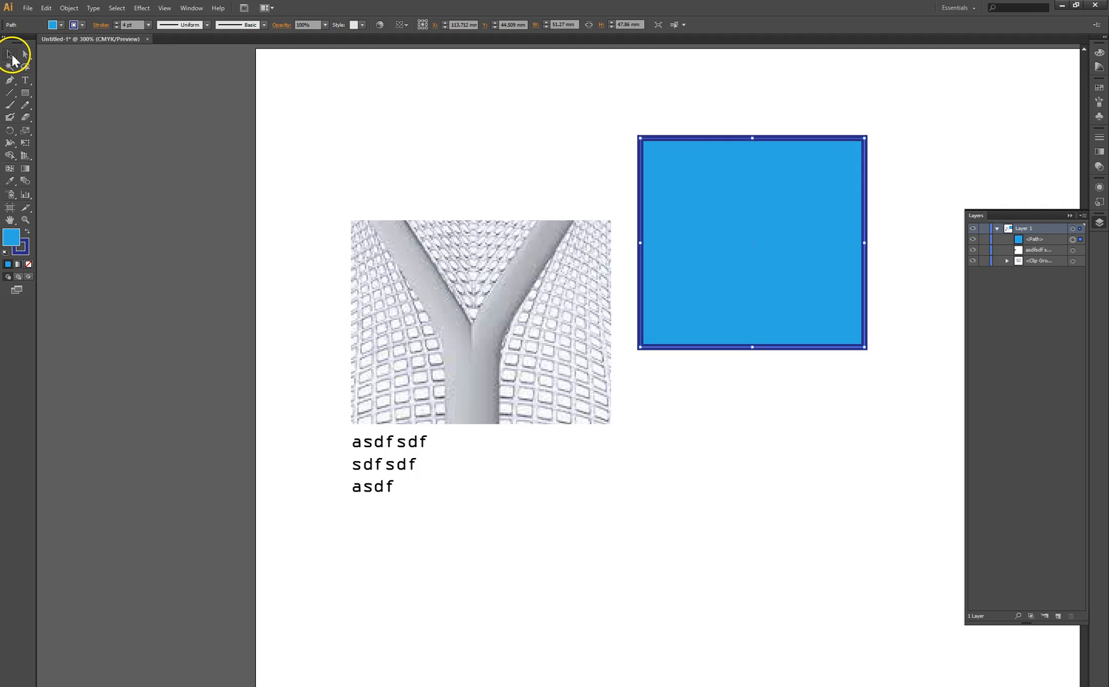
pyautogui.click(197, 123)
pyautogui.moveTo(703, 181); pyautogui.dragTo(719, 159)
pyautogui.click(614, 148)
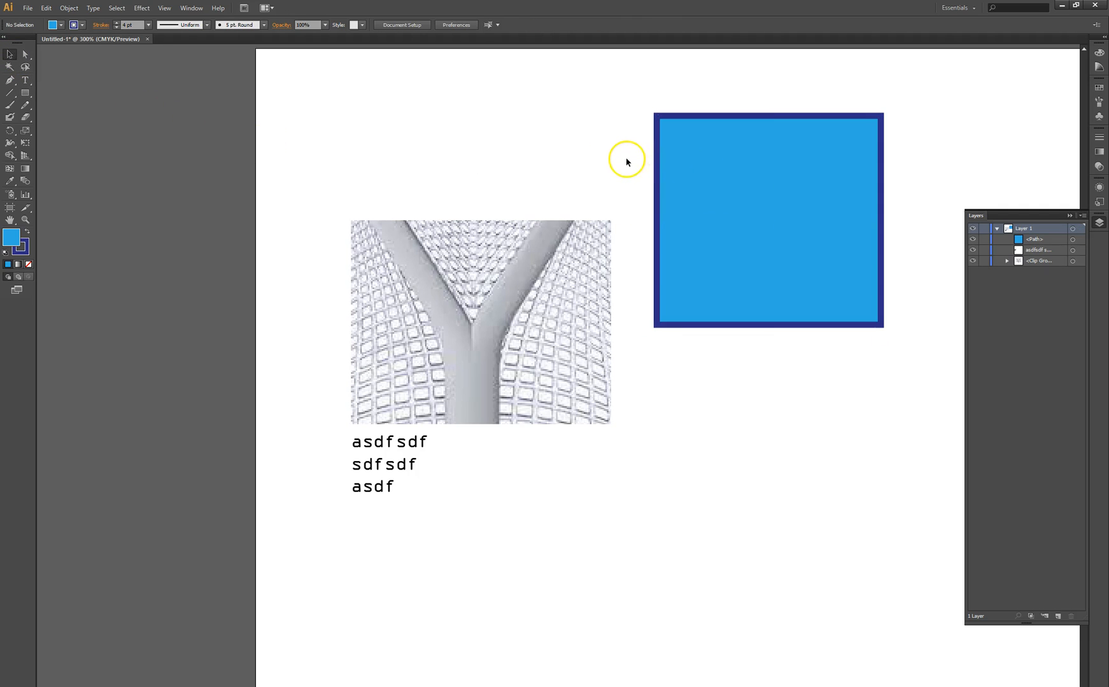
# Draw a circle about 22.7 mm in diameter above the clipped image with the same blue fill and stroke, and deselect it
pyautogui.moveTo(23, 96); pyautogui.dragTo(69, 116)
pyautogui.moveTo(306, 82); pyautogui.dragTo(387, 191)
pyautogui.moveTo(407, 182); pyautogui.dragTo(403, 180)
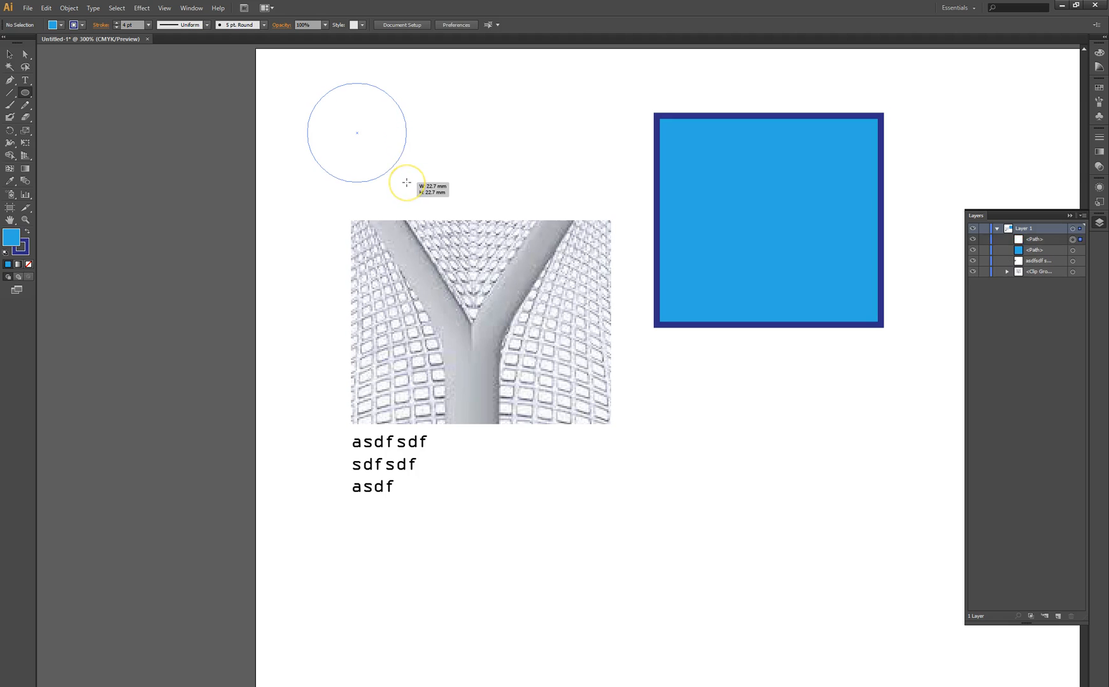
pyautogui.press('v')
pyautogui.click(68, 128)
pyautogui.click(38, 115)
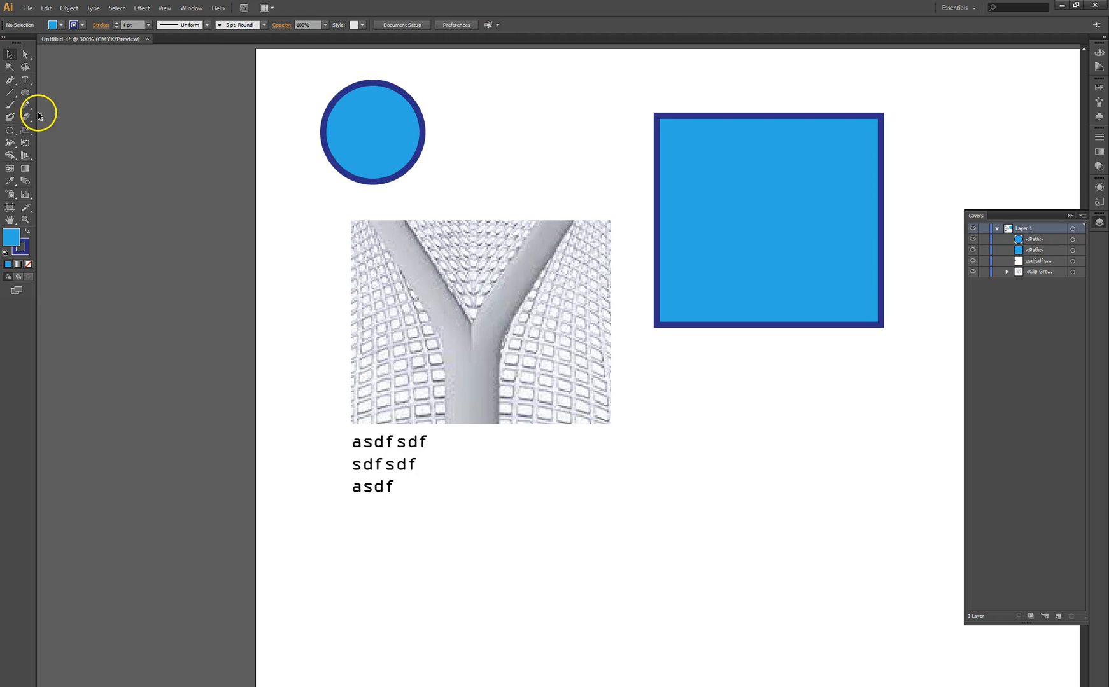
# Start a Pen path below the caption with two curved segments that sweep right and up to a corner point below the rectangle
pyautogui.click(13, 83)
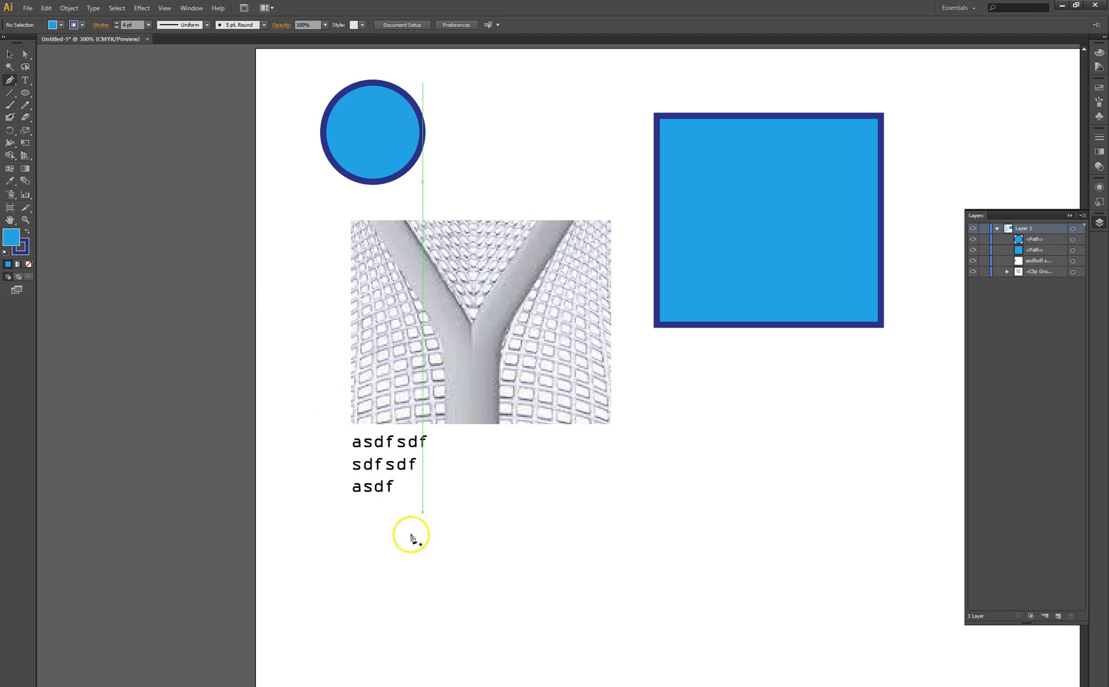
pyautogui.click(304, 528)
pyautogui.moveTo(487, 567); pyautogui.dragTo(617, 545)
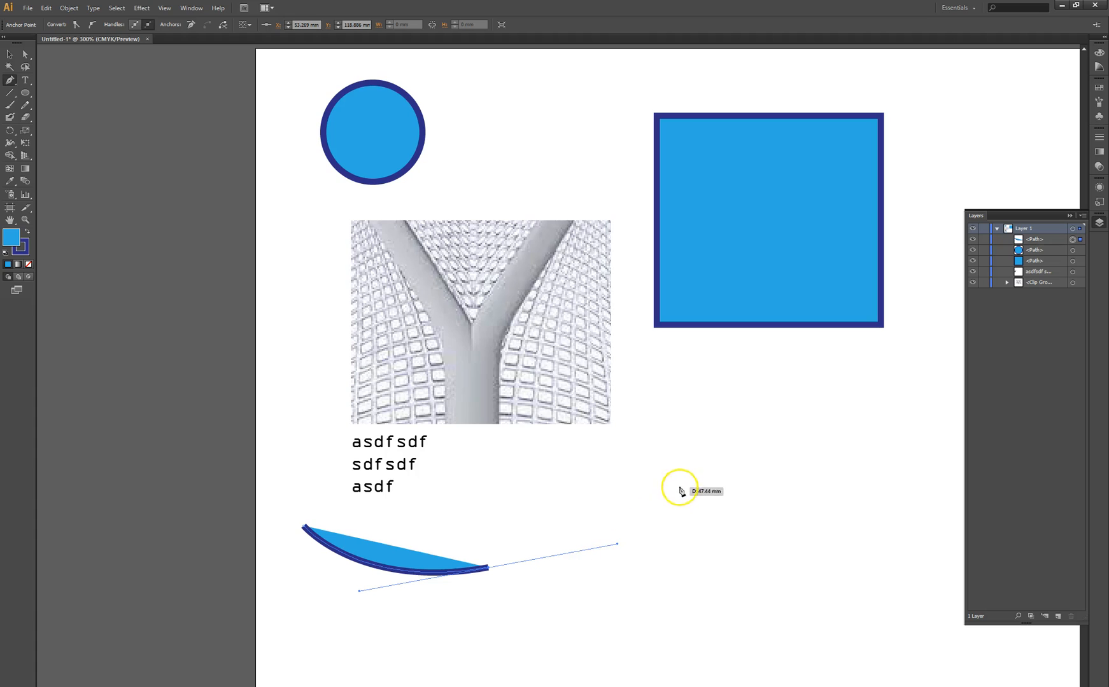
pyautogui.moveTo(488, 567); pyautogui.dragTo(491, 570)
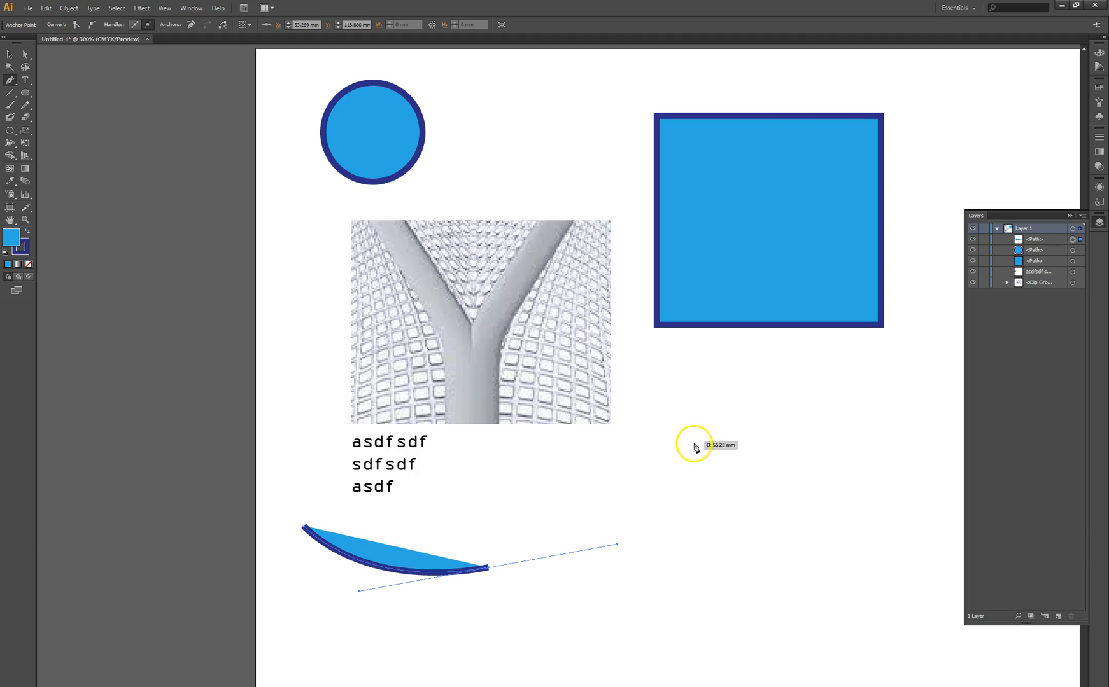
pyautogui.click(710, 411)
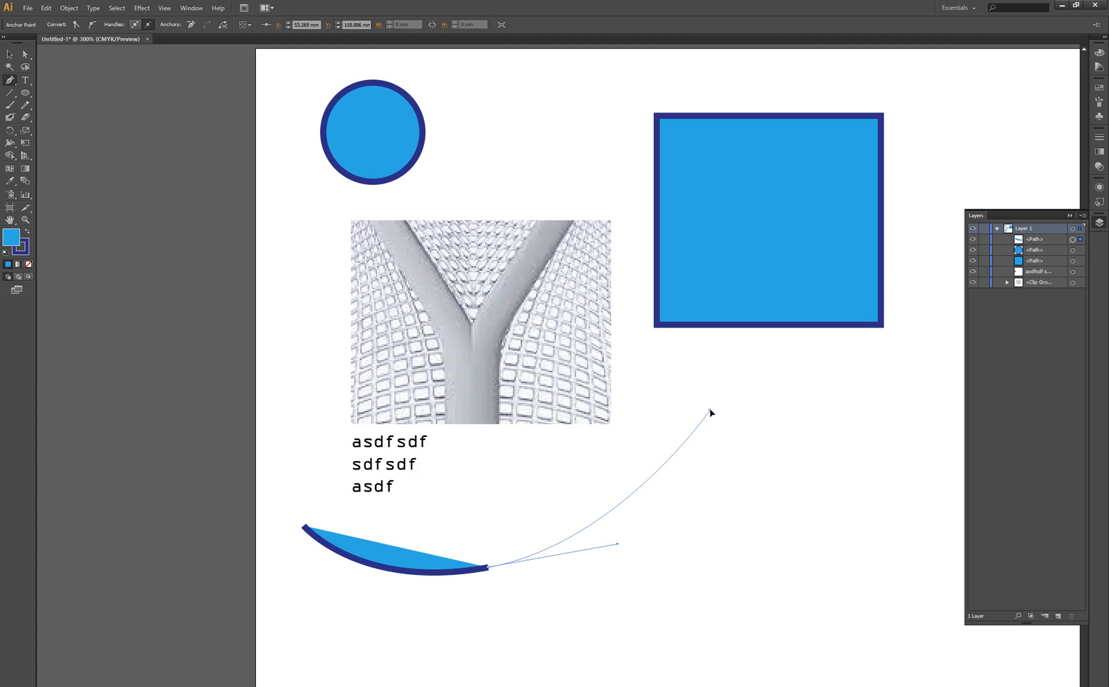
pyautogui.click(763, 421)
pyautogui.moveTo(763, 422); pyautogui.dragTo(874, 427)
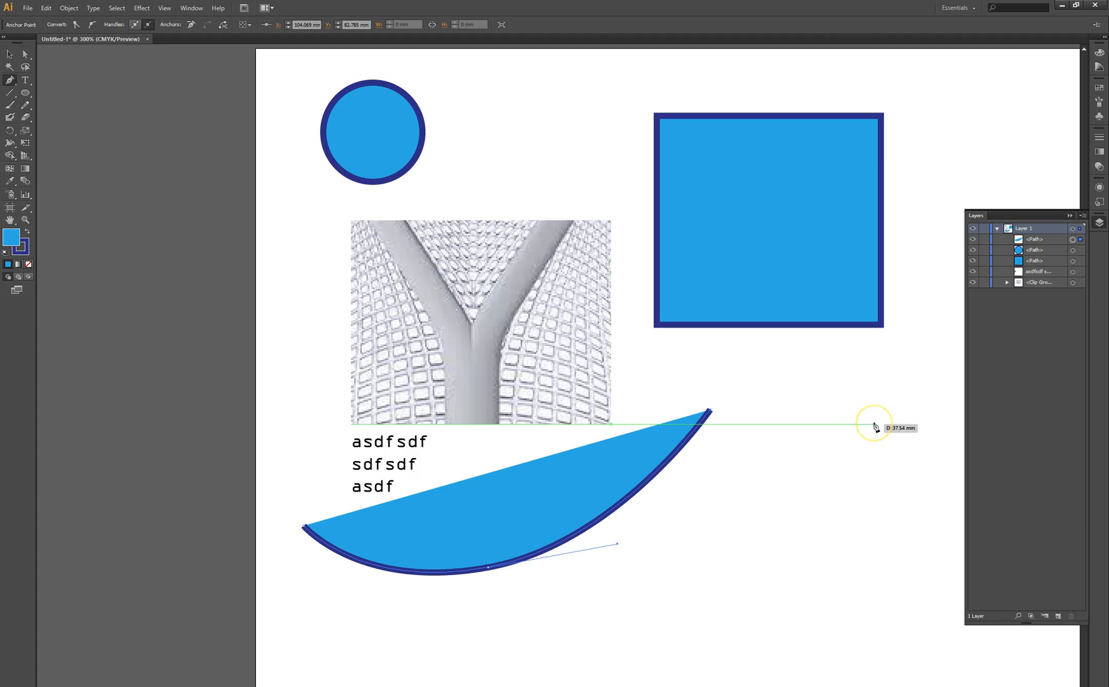
# Continue the Pen path with five straight segments that form an angular notch below the rectangle and end near the page's right side
pyautogui.click(874, 425)
pyautogui.click(830, 499)
pyautogui.click(751, 541)
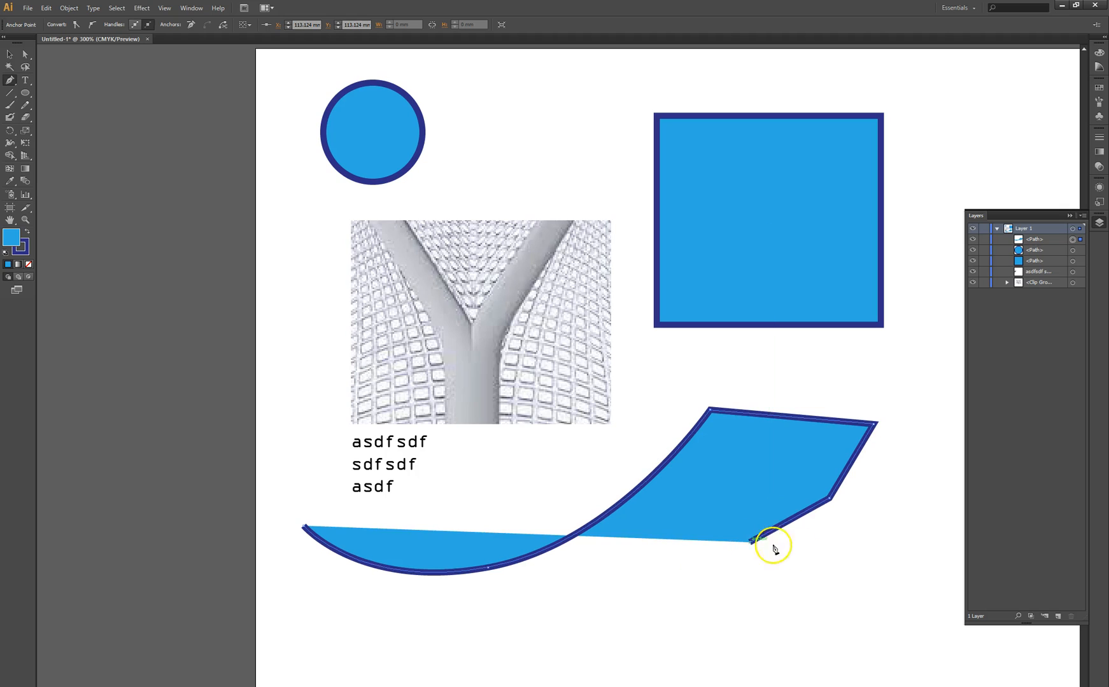
pyautogui.click(900, 560)
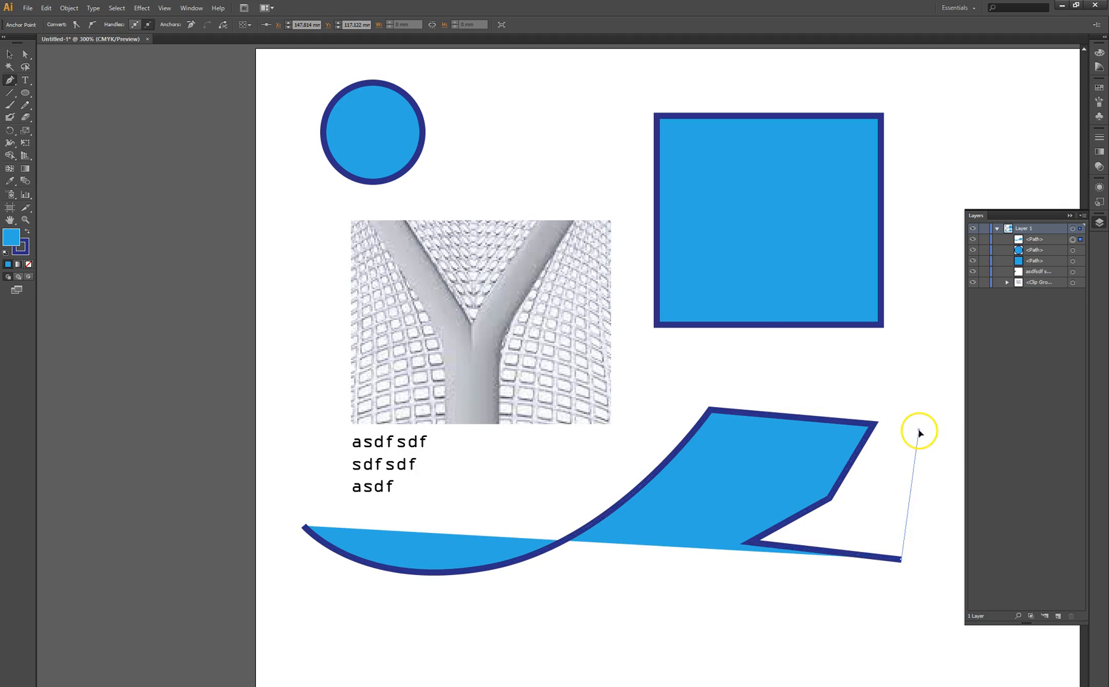
pyautogui.click(918, 433)
# Curve the Pen path back over the notch and below the caption, and close it at its starting point
pyautogui.moveTo(920, 435)
pyautogui.mouseDown()
pyautogui.moveTo(879, 377)
pyautogui.moveTo(760, 360)
pyautogui.moveTo(683, 368)
pyautogui.moveTo(559, 409)
pyautogui.moveTo(652, 380)
pyautogui.moveTo(676, 338)
pyautogui.moveTo(756, 367)
pyautogui.moveTo(749, 347)
pyautogui.moveTo(651, 322)
pyautogui.moveTo(604, 386)
pyautogui.moveTo(624, 426)
pyautogui.moveTo(634, 401)
pyautogui.moveTo(536, 427)
pyautogui.moveTo(539, 436)
pyautogui.mouseUp()
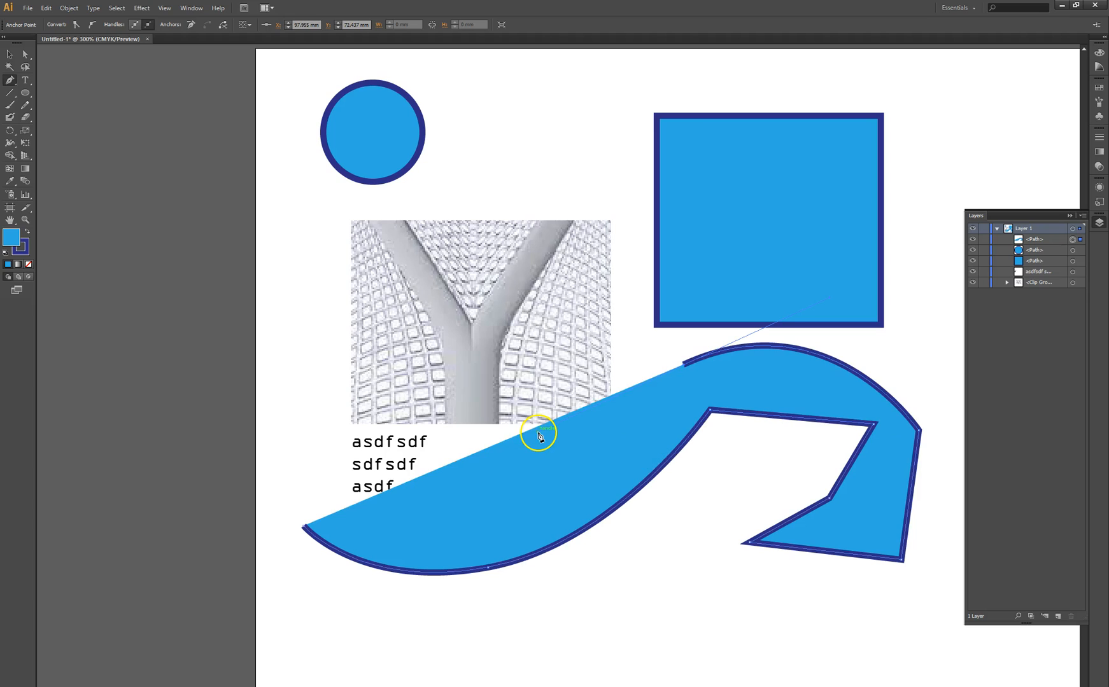
pyautogui.hotkey('ctrl', 'shift', 'a')
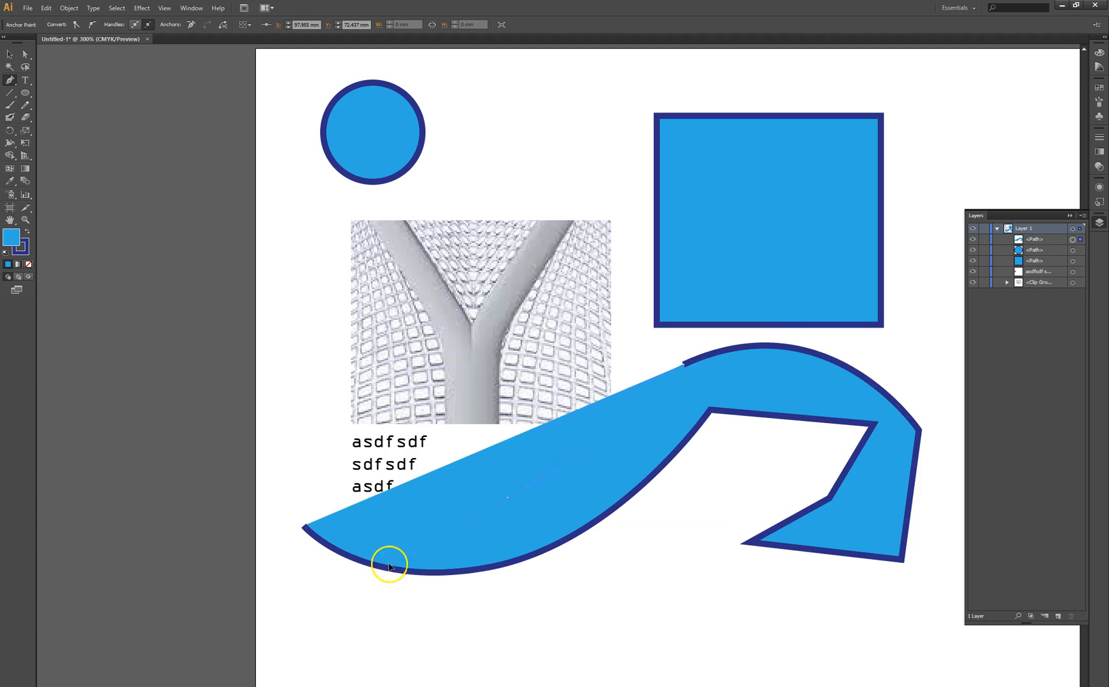
pyautogui.moveTo(394, 478); pyautogui.dragTo(396, 479)
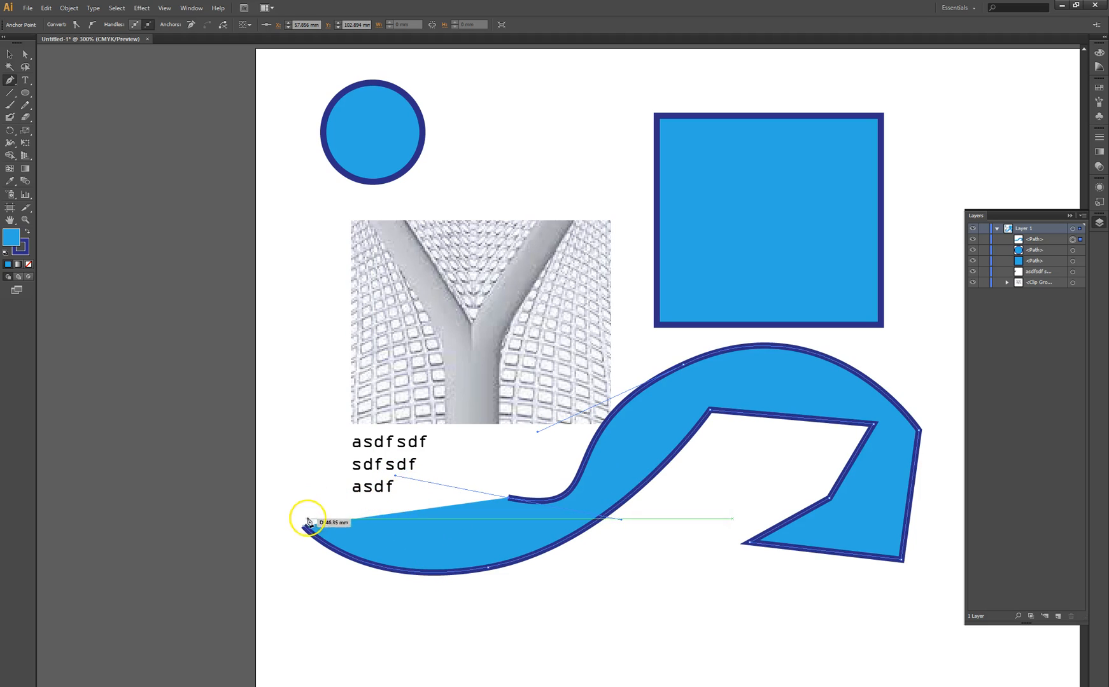
pyautogui.moveTo(304, 527); pyautogui.dragTo(361, 590)
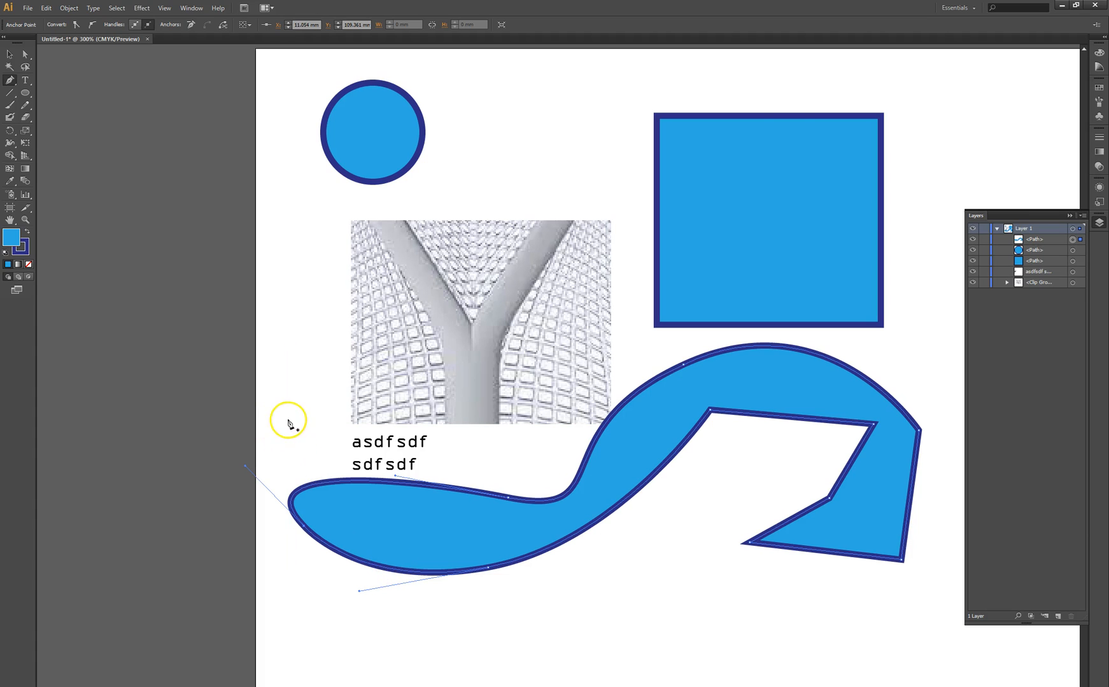
# Move the closed Pen shape down so it sits below the text caption
pyautogui.click(13, 55)
pyautogui.click(286, 279)
pyautogui.moveTo(498, 500)
pyautogui.mouseDown()
pyautogui.moveTo(507, 527)
pyautogui.moveTo(480, 530)
pyautogui.mouseUp()
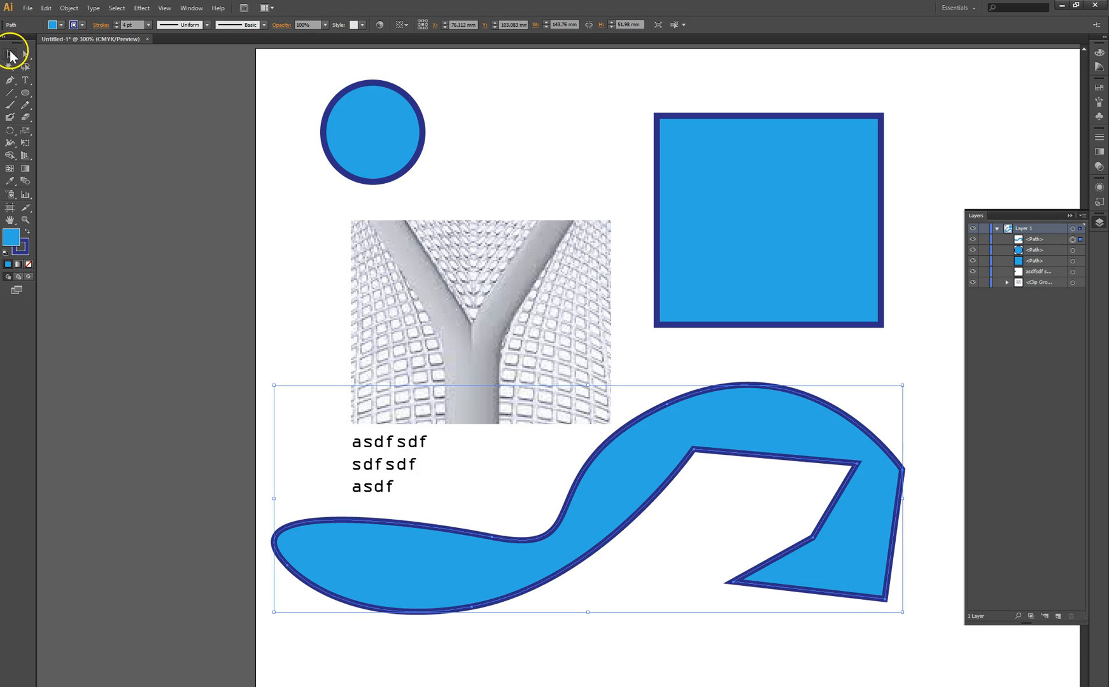
pyautogui.moveTo(358, 527)
pyautogui.mouseDown()
pyautogui.moveTo(336, 426)
pyautogui.moveTo(406, 491)
pyautogui.moveTo(329, 550)
pyautogui.moveTo(355, 530)
pyautogui.mouseUp()
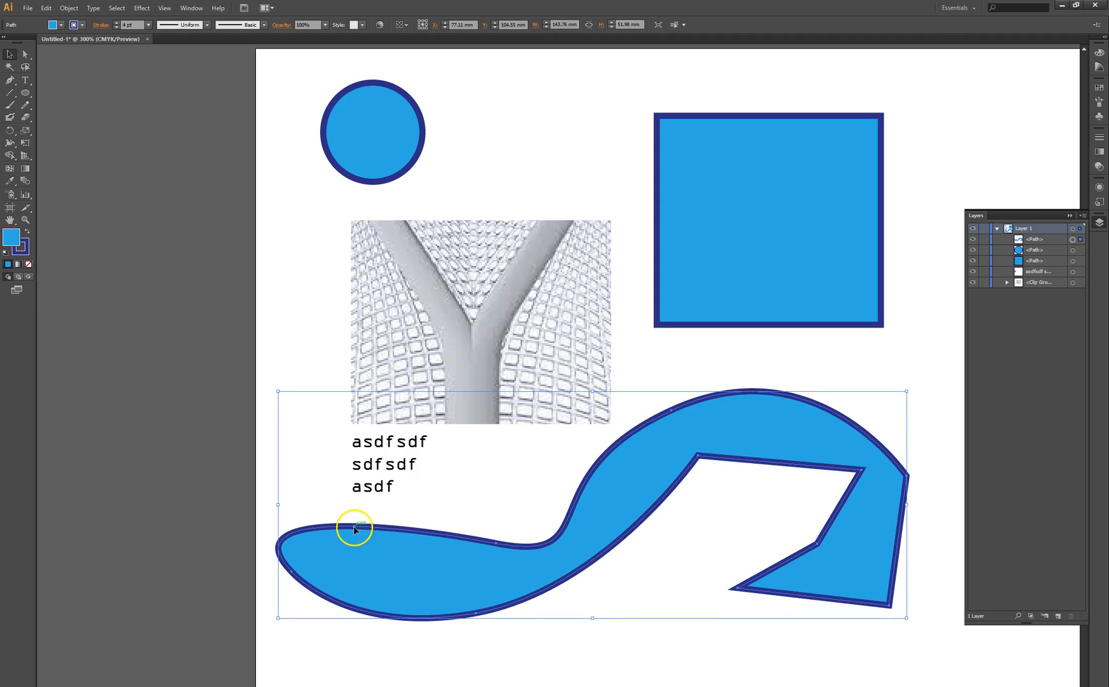
# Reshape the Pen shape's upper edge by raising two anchor points and shortening the direction handles at the hump
pyautogui.click(25, 54)
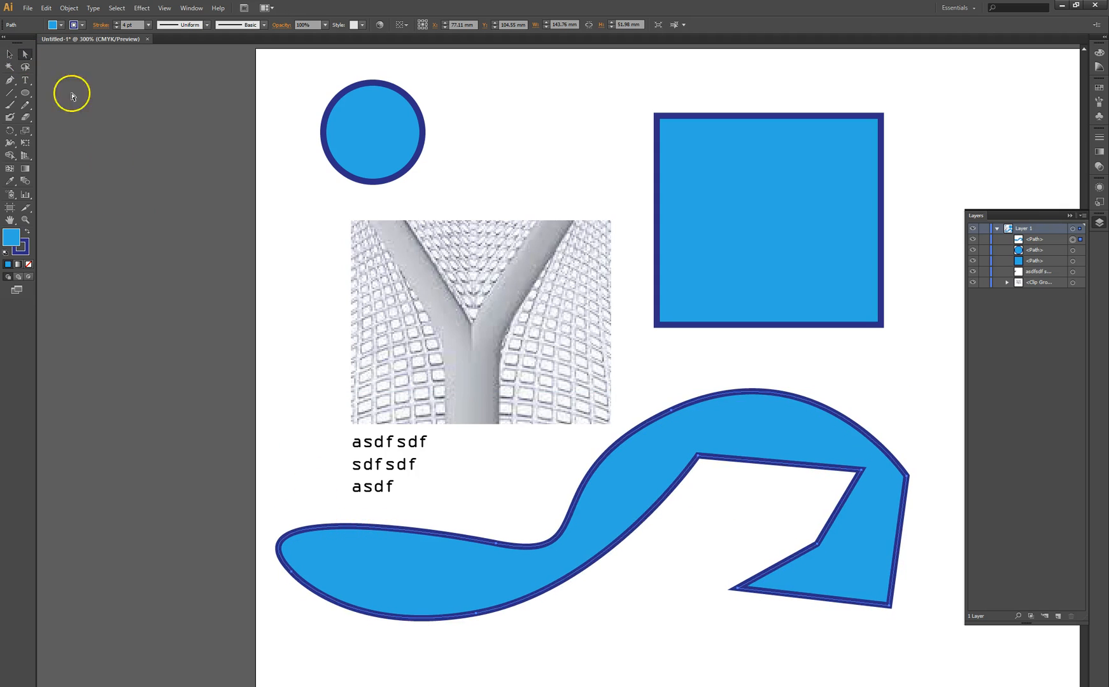
pyautogui.moveTo(498, 549); pyautogui.dragTo(486, 523)
pyautogui.moveTo(681, 412)
pyautogui.mouseDown()
pyautogui.moveTo(691, 391)
pyautogui.moveTo(688, 401)
pyautogui.mouseUp()
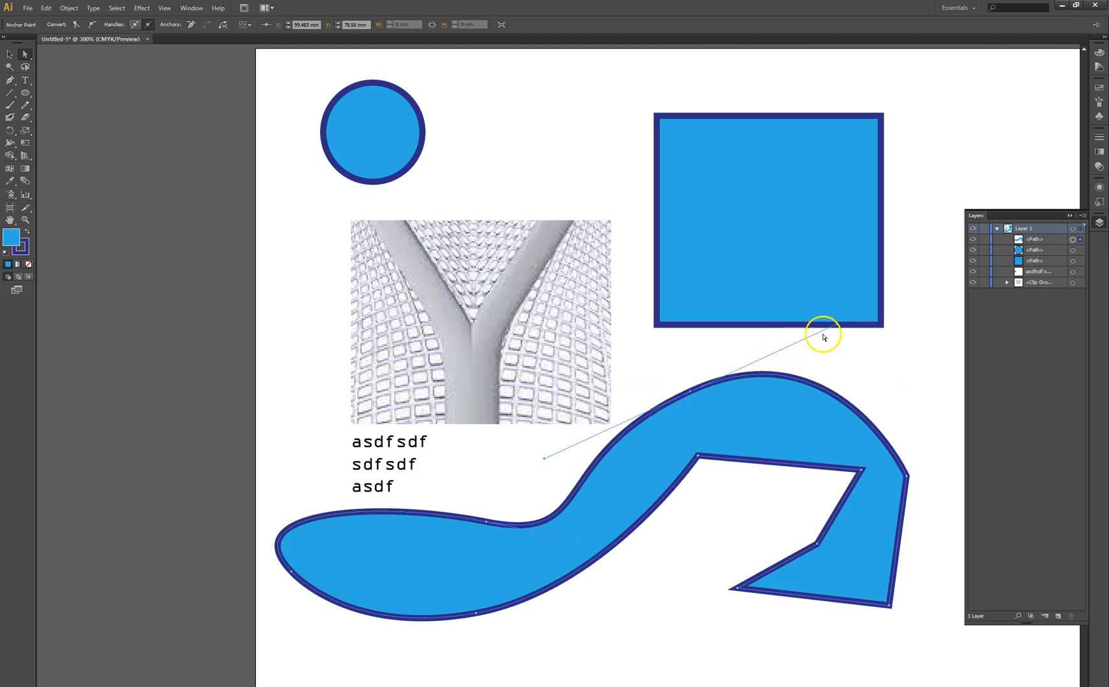
pyautogui.moveTo(545, 459); pyautogui.dragTo(627, 402)
pyautogui.moveTo(851, 371); pyautogui.dragTo(778, 368)
pyautogui.moveTo(692, 396); pyautogui.dragTo(719, 384)
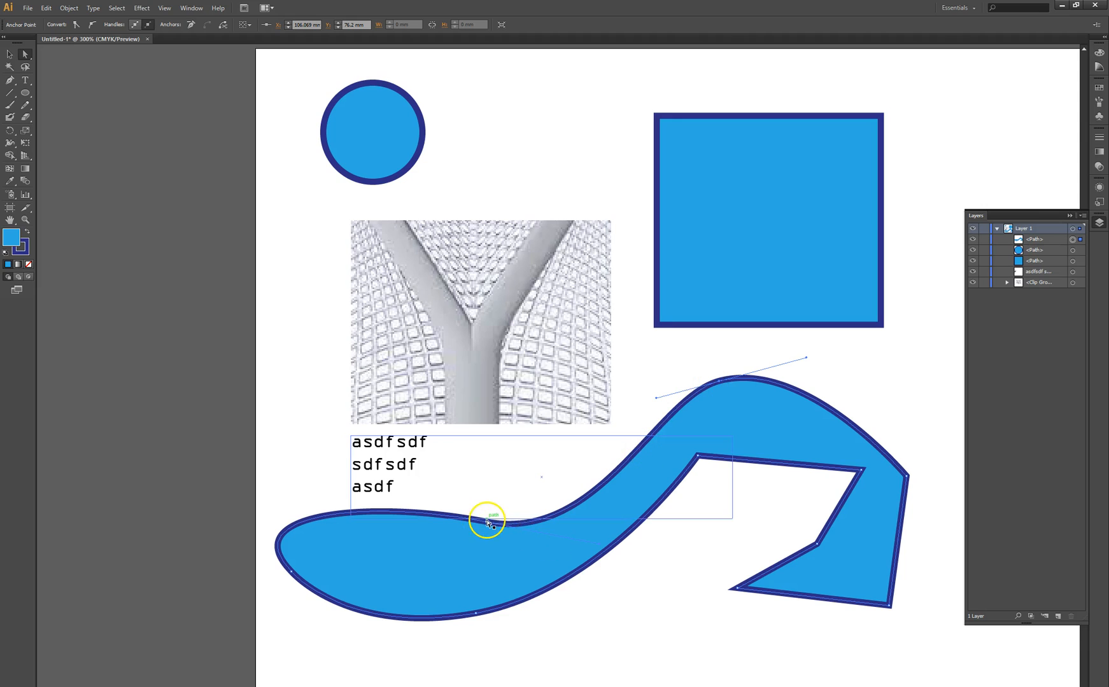
# Shift the anchor under the caption up and left, shorten its handle, and move the shape's bottom anchor down and right
pyautogui.moveTo(485, 523); pyautogui.dragTo(453, 513)
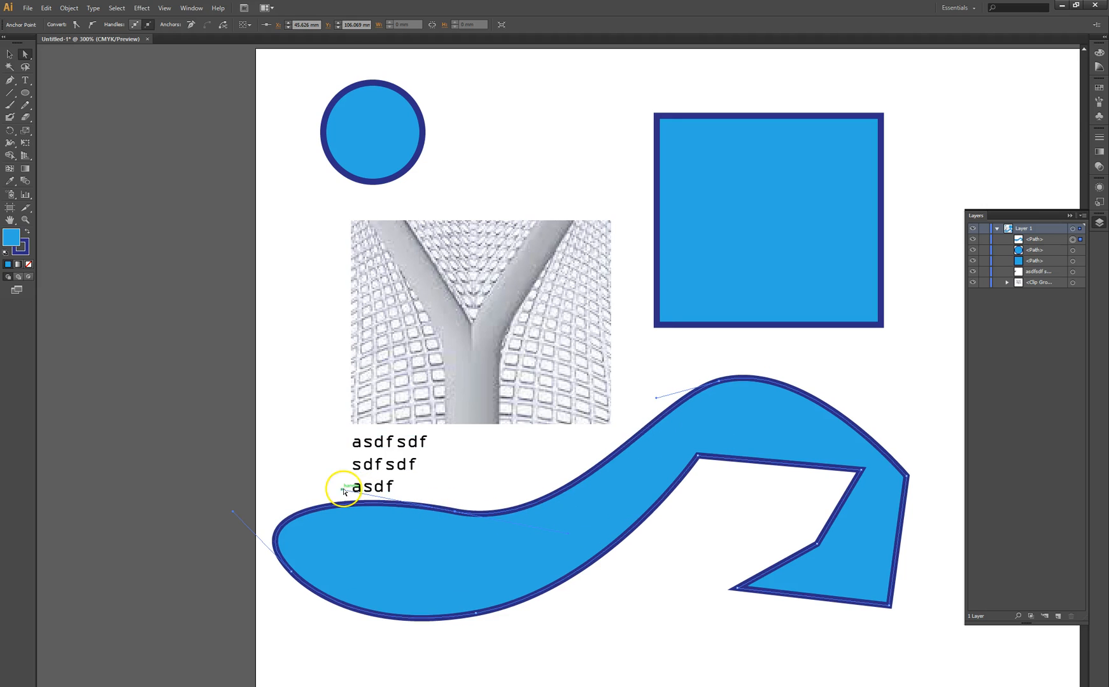
pyautogui.moveTo(343, 492); pyautogui.dragTo(353, 502)
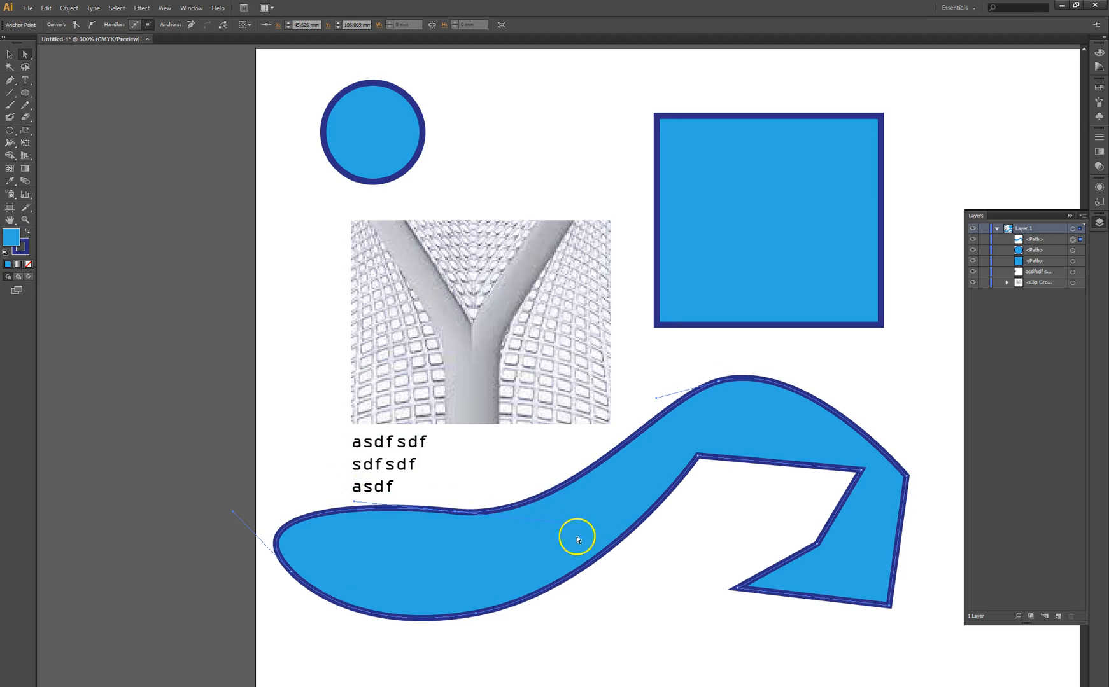
pyautogui.moveTo(475, 617); pyautogui.dragTo(515, 633)
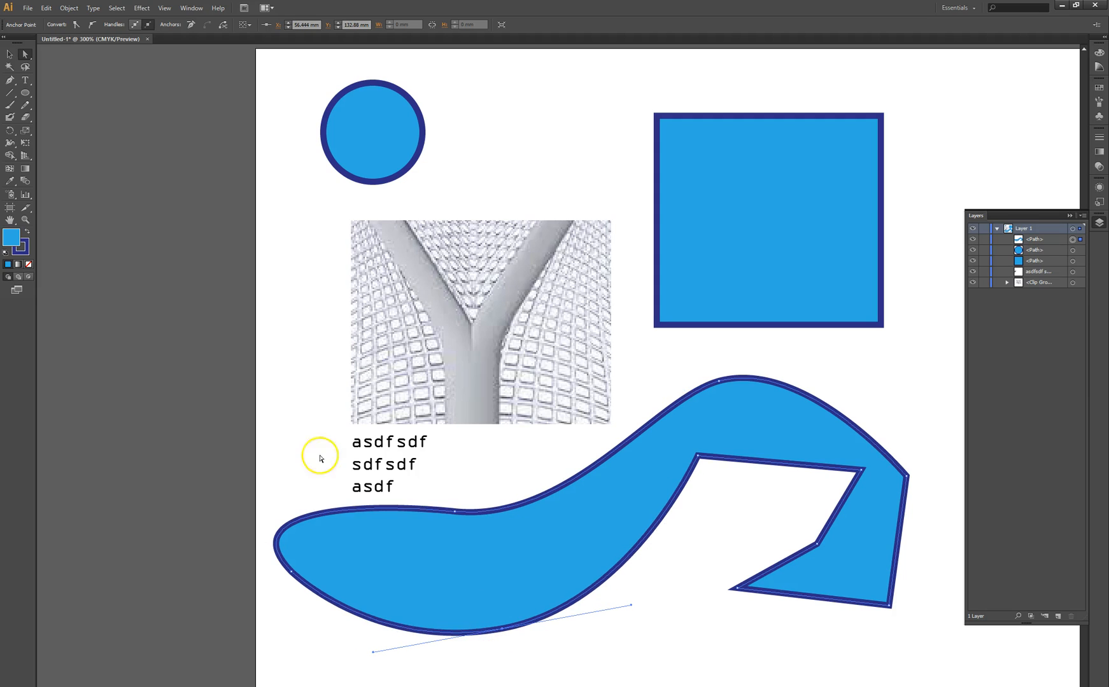
# Scale the whole Pen shape to about 138 by 60 mm from its upper-left corner and deselect it
pyautogui.click(10, 54)
pyautogui.click(378, 158)
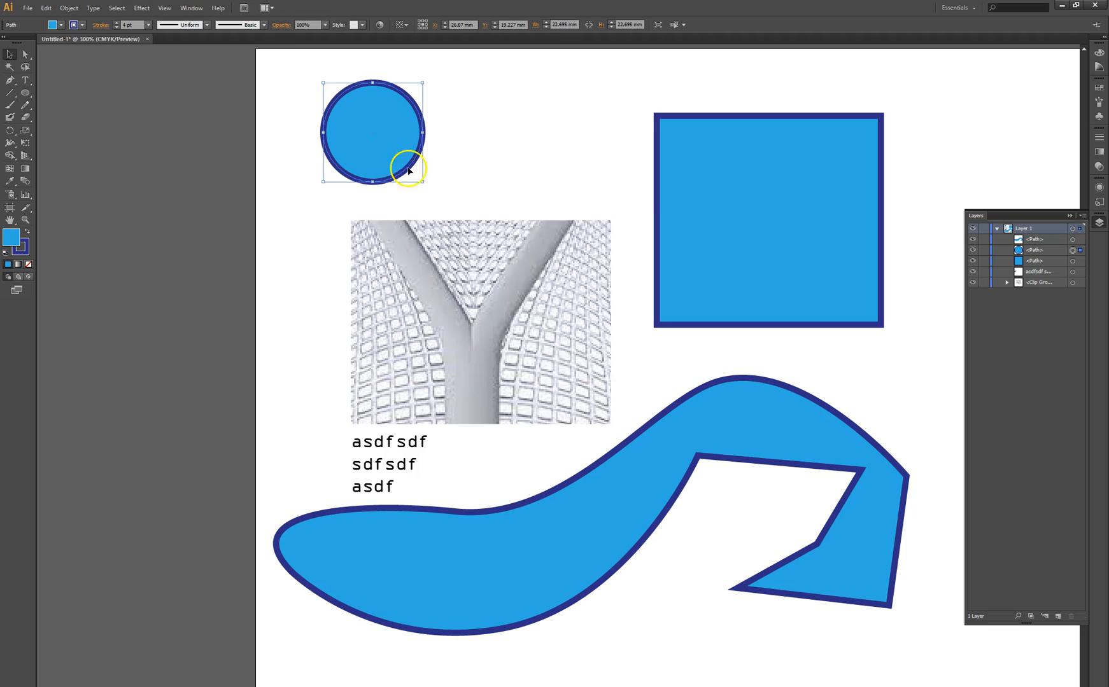
pyautogui.click(379, 539)
pyautogui.moveTo(274, 378); pyautogui.dragTo(301, 373)
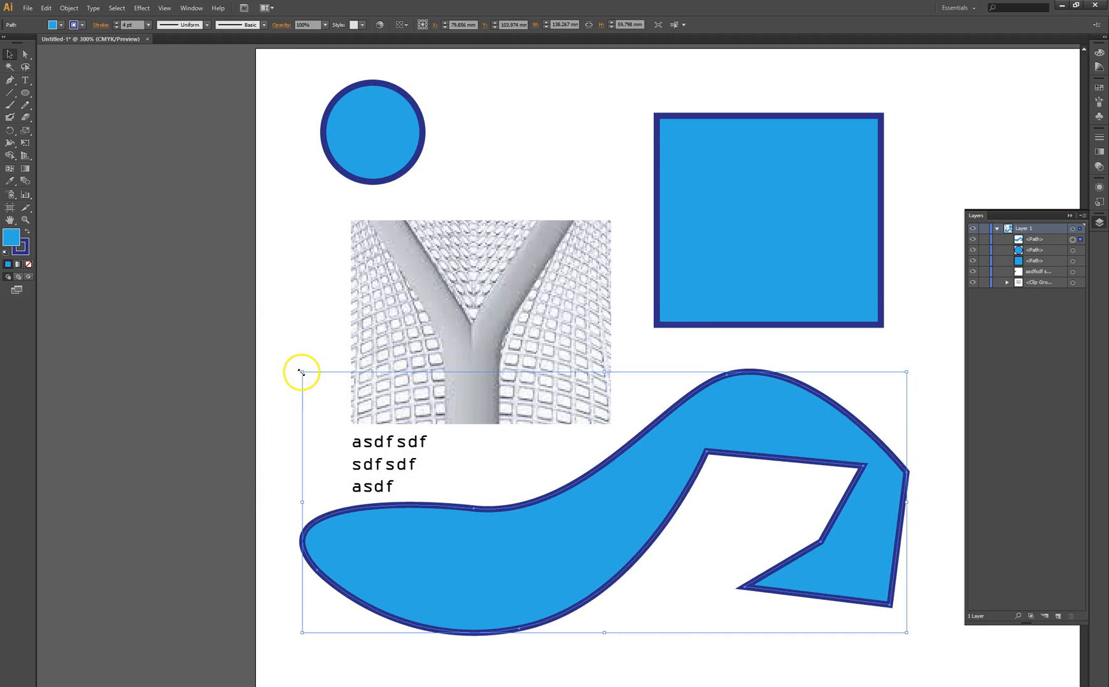
pyautogui.click(317, 270)
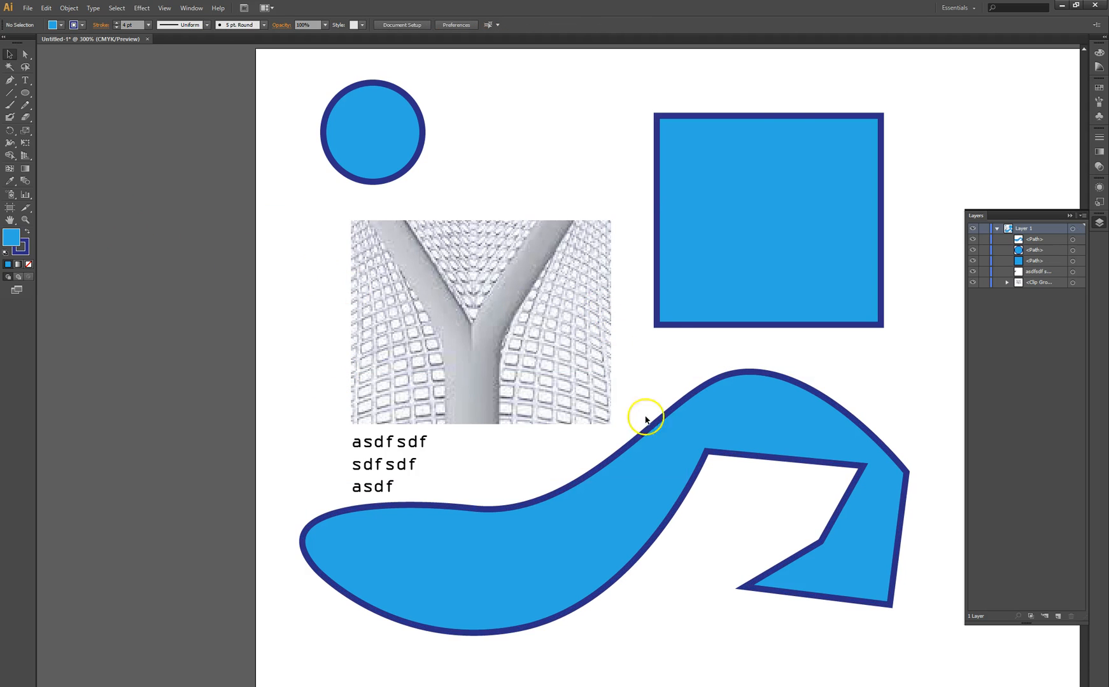
# Paint a wavy Paintbrush stroke about 135 by 46 mm across the empty area lower on the page
pyautogui.moveTo(703, 622); pyautogui.dragTo(561, 361)
pyautogui.moveTo(653, 496); pyautogui.dragTo(617, 285)
pyautogui.moveTo(602, 454); pyautogui.dragTo(594, 323)
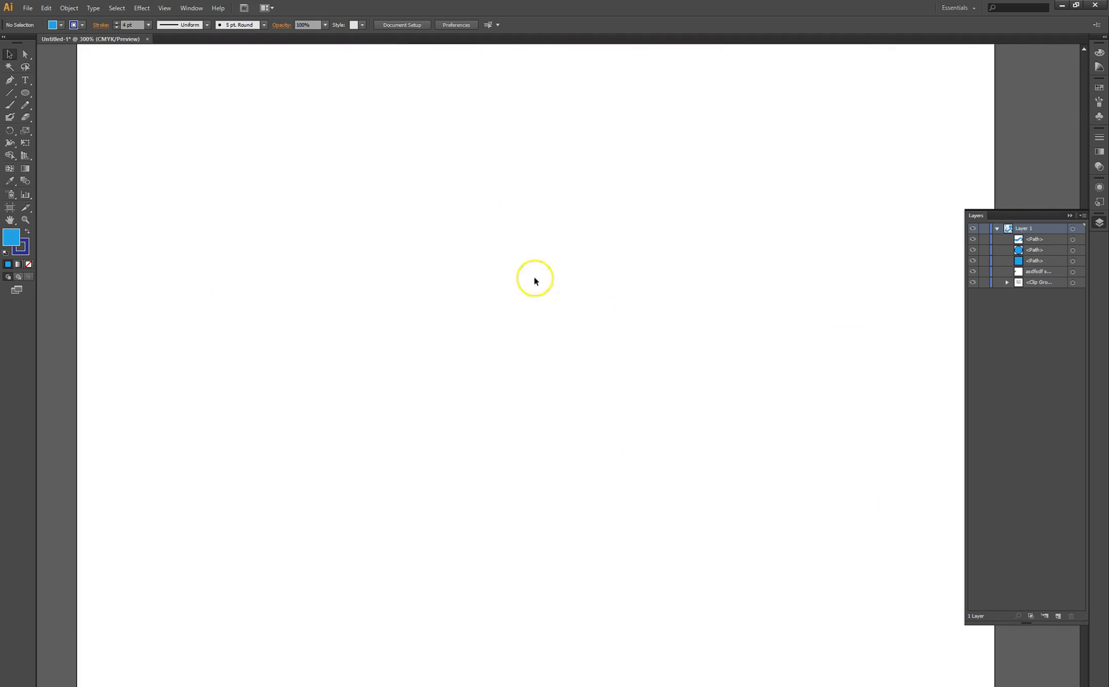
pyautogui.click(10, 109)
pyautogui.moveTo(177, 96)
pyautogui.mouseDown()
pyautogui.moveTo(149, 123)
pyautogui.moveTo(126, 173)
pyautogui.moveTo(151, 192)
pyautogui.moveTo(235, 134)
pyautogui.moveTo(262, 161)
pyautogui.moveTo(207, 218)
pyautogui.moveTo(209, 272)
pyautogui.moveTo(291, 217)
pyautogui.moveTo(331, 156)
pyautogui.moveTo(378, 219)
pyautogui.moveTo(383, 289)
pyautogui.moveTo(432, 277)
pyautogui.moveTo(486, 175)
pyautogui.moveTo(534, 182)
pyautogui.moveTo(565, 247)
pyautogui.moveTo(652, 229)
pyautogui.moveTo(698, 174)
pyautogui.moveTo(719, 181)
pyautogui.mouseUp()
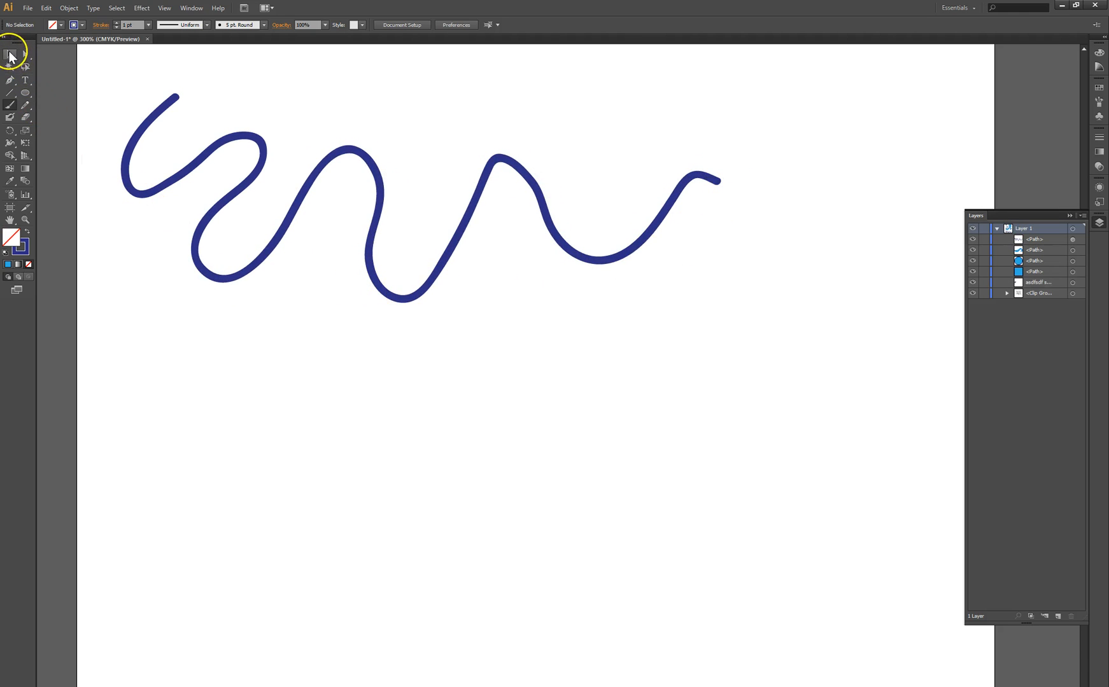
# Move the anchor point at the right of the brush stroke's first hump slightly right and down with Direct Selection
pyautogui.click(9, 54)
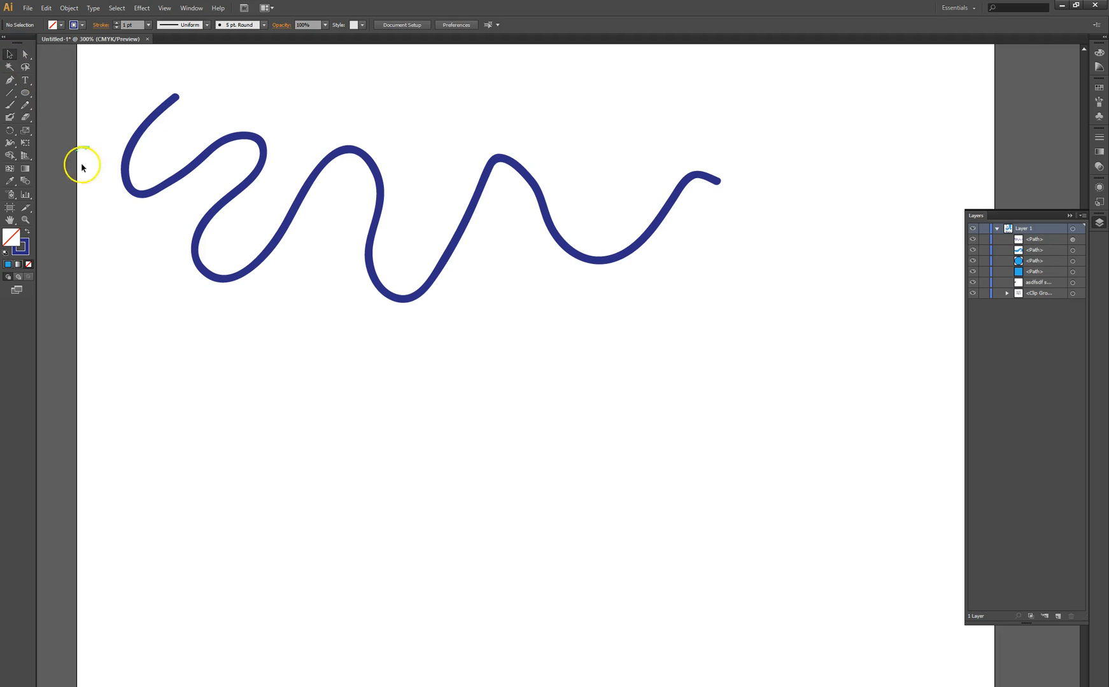
pyautogui.click(133, 189)
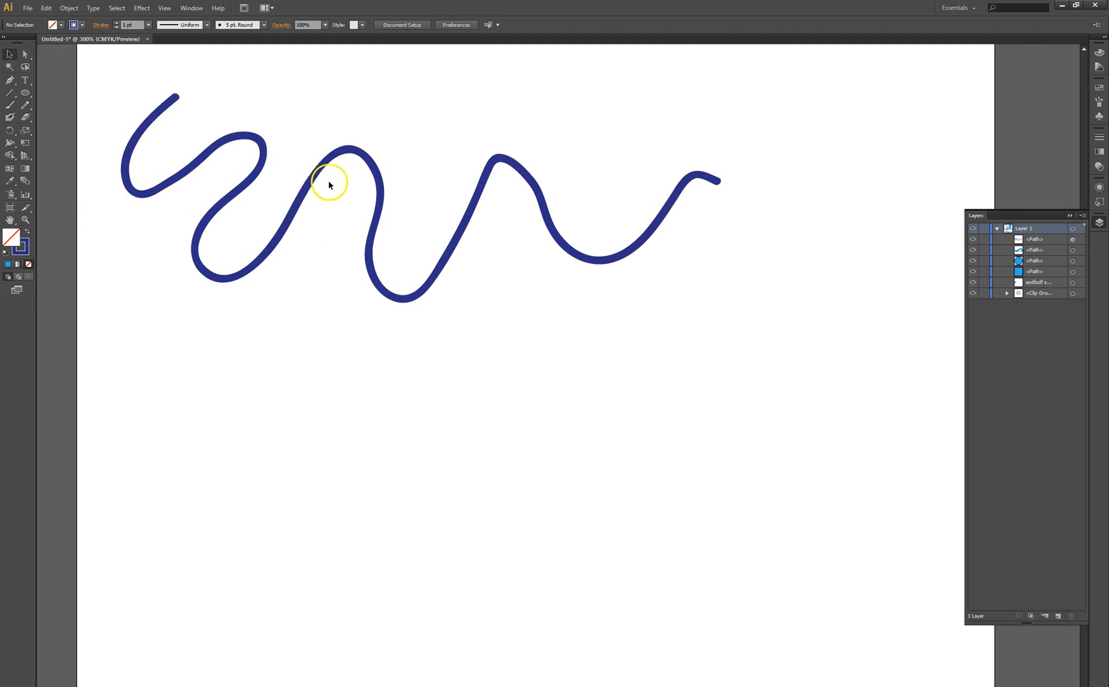
pyautogui.click(25, 54)
pyautogui.click(141, 129)
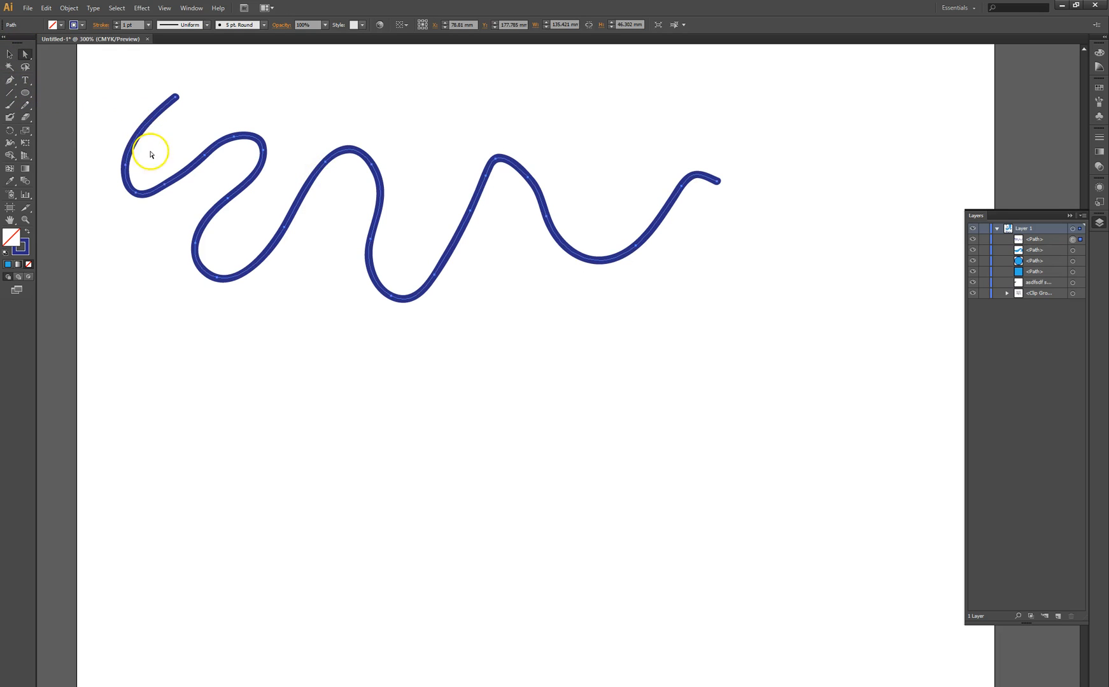
pyautogui.click(264, 150)
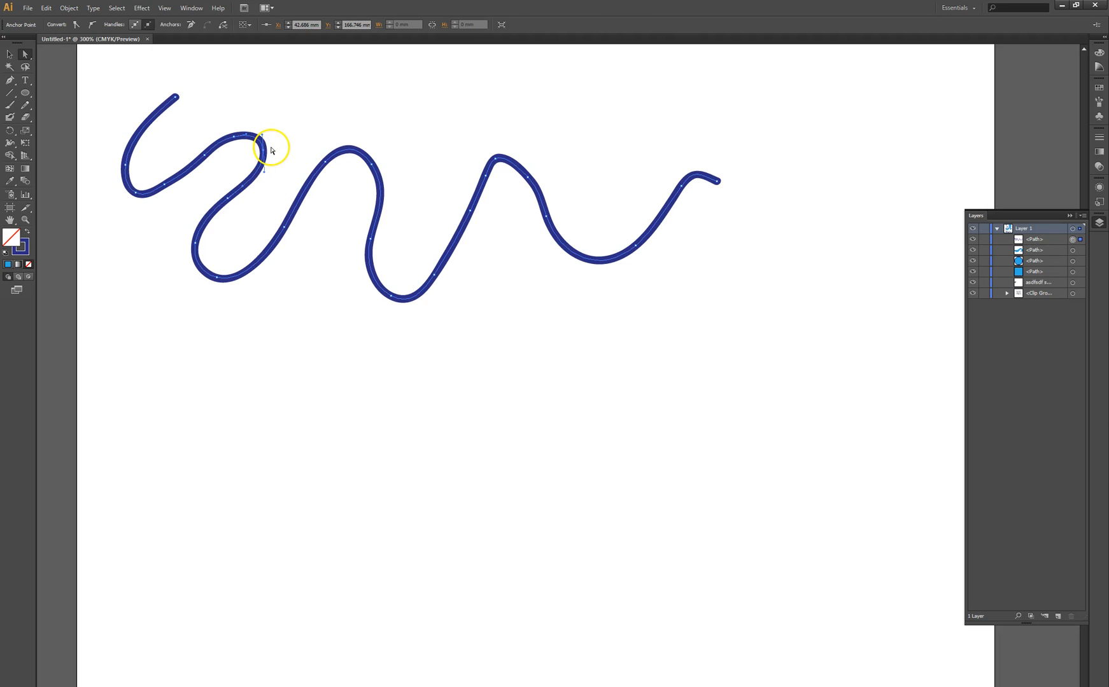
pyautogui.moveTo(262, 136); pyautogui.dragTo(281, 145)
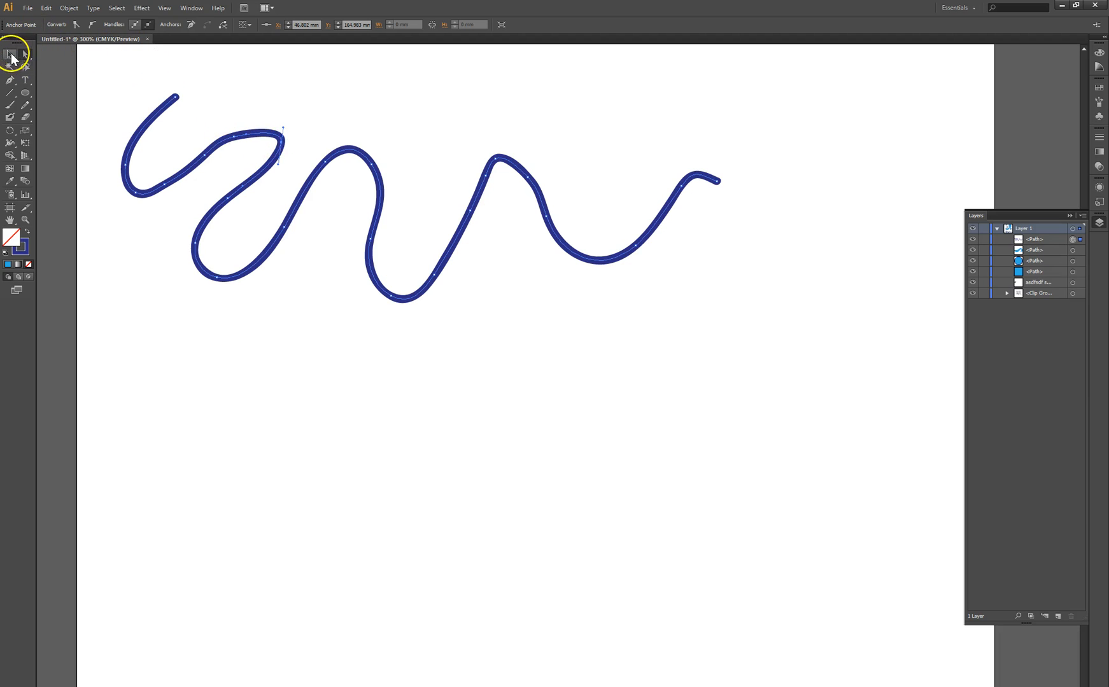
# Select the whole brush stroke, try a 0.5 pt stroke weight, settle on 0.25 pt, and deselect it
pyautogui.click(10, 54)
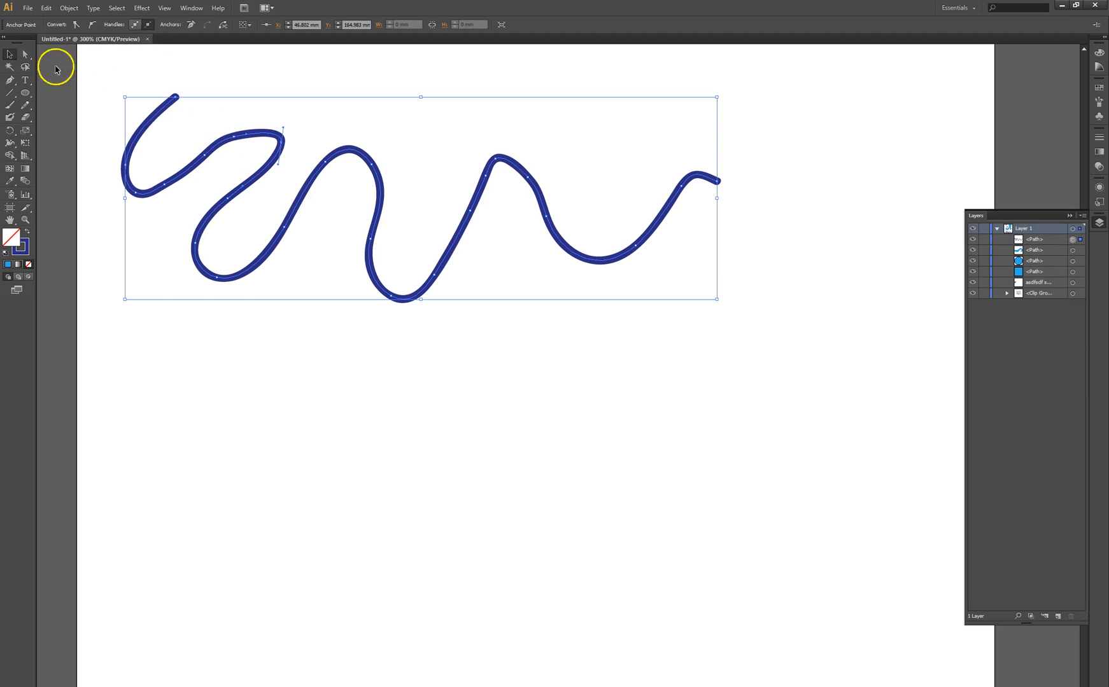
pyautogui.click(110, 74)
pyautogui.click(157, 117)
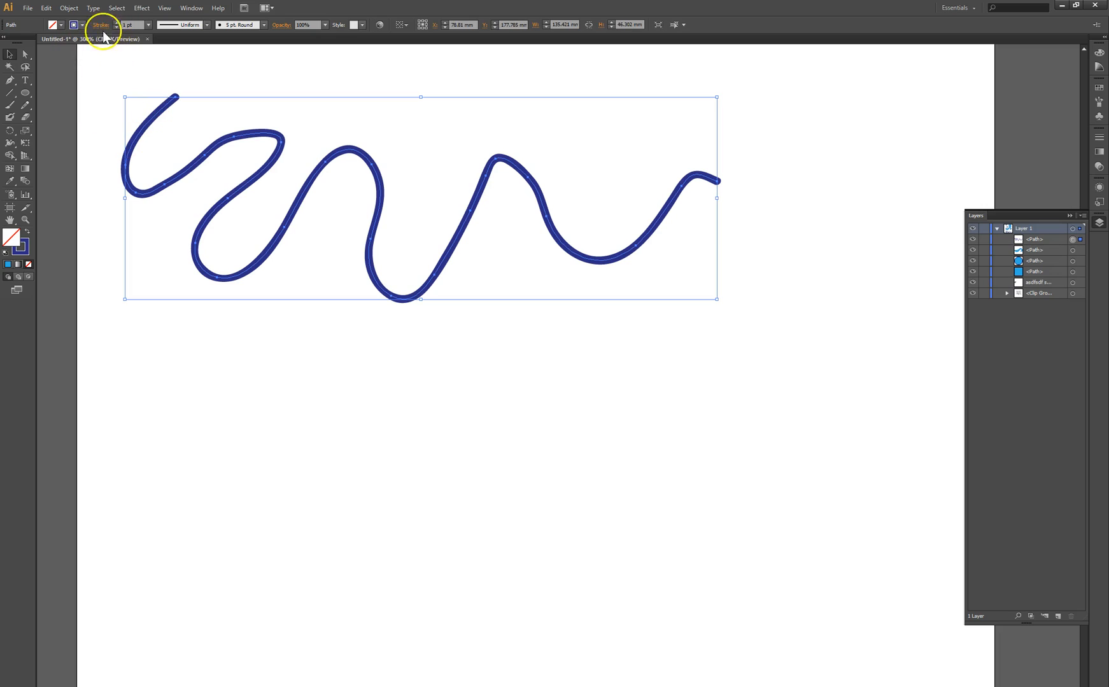
pyautogui.click(131, 24)
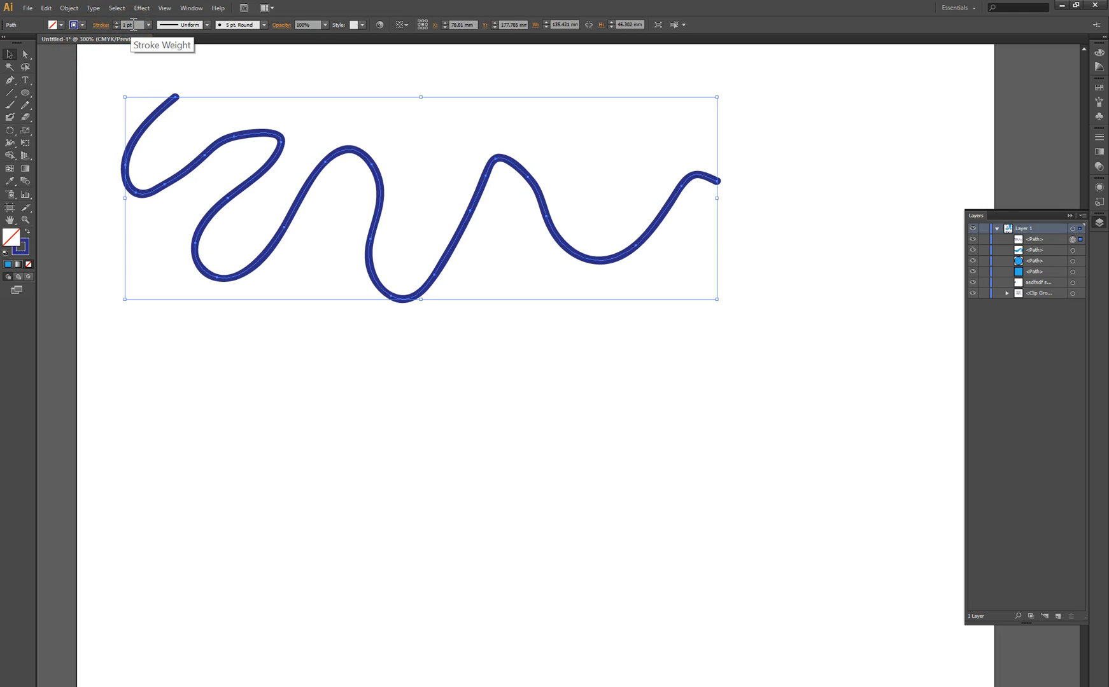
pyautogui.click(148, 25)
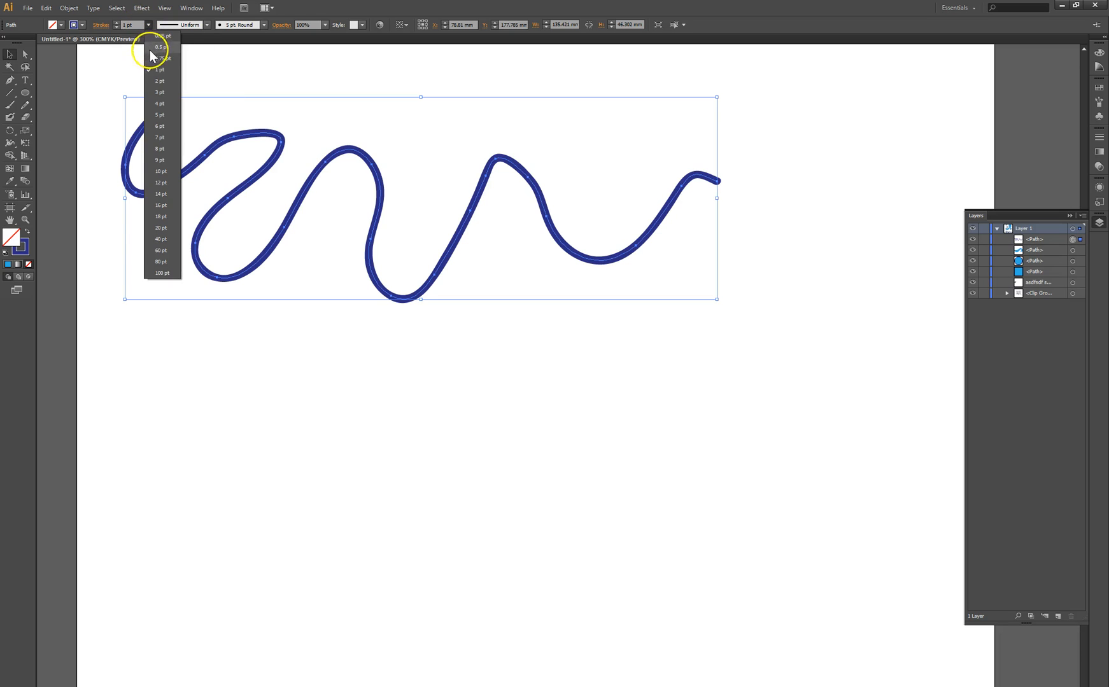
pyautogui.click(156, 47)
pyautogui.click(149, 24)
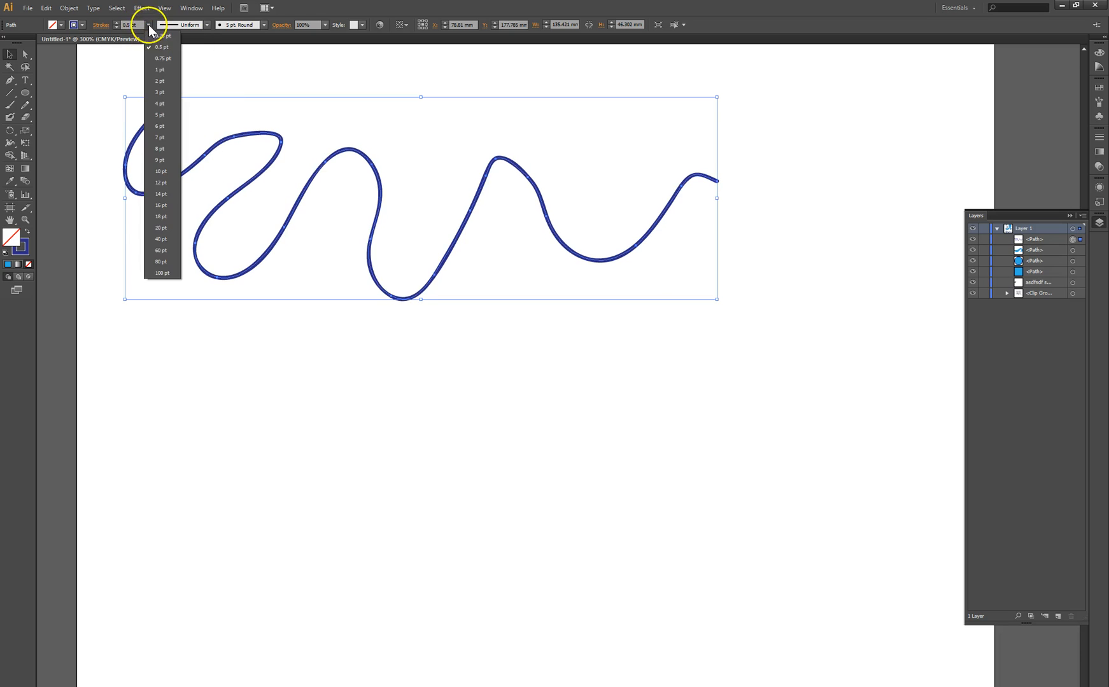
pyautogui.click(160, 36)
pyautogui.click(142, 73)
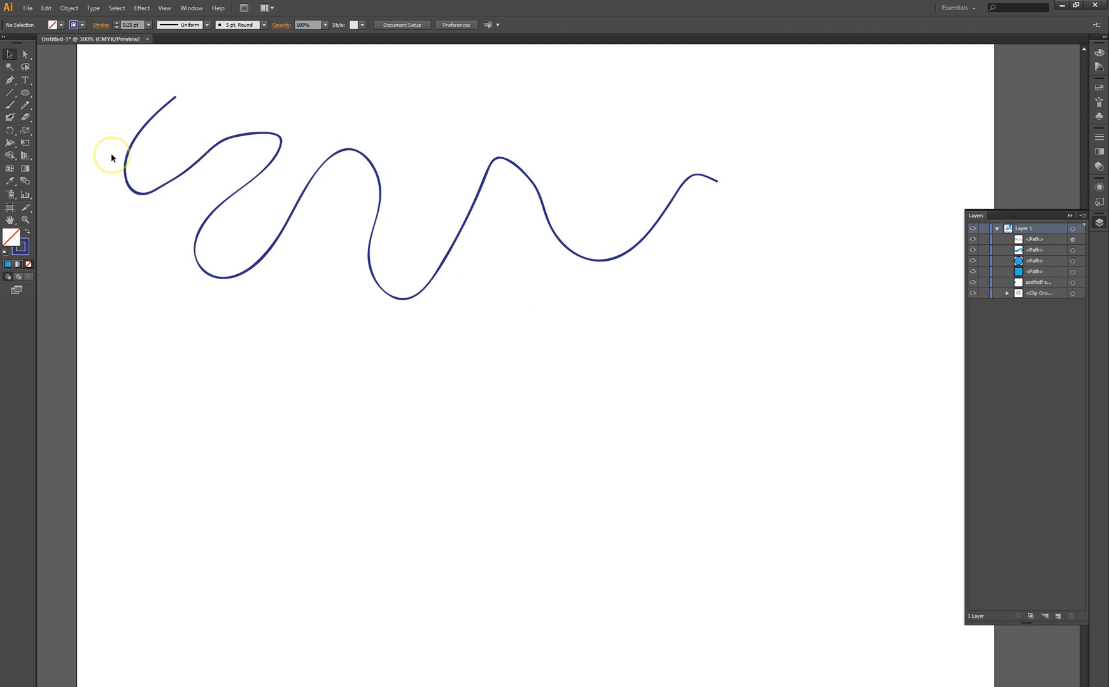
# Draw a freehand wavy Pencil line about 128 by 37 mm below the brush stroke and deselect it
pyautogui.click(26, 106)
pyautogui.moveTo(119, 253)
pyautogui.mouseDown()
pyautogui.moveTo(107, 348)
pyautogui.moveTo(153, 364)
pyautogui.mouseUp()
pyautogui.moveTo(211, 388)
pyautogui.mouseDown()
pyautogui.moveTo(266, 394)
pyautogui.moveTo(316, 339)
pyautogui.moveTo(343, 398)
pyautogui.moveTo(431, 349)
pyautogui.moveTo(473, 349)
pyautogui.moveTo(514, 385)
pyautogui.moveTo(591, 339)
pyautogui.moveTo(641, 372)
pyautogui.moveTo(662, 371)
pyautogui.mouseUp()
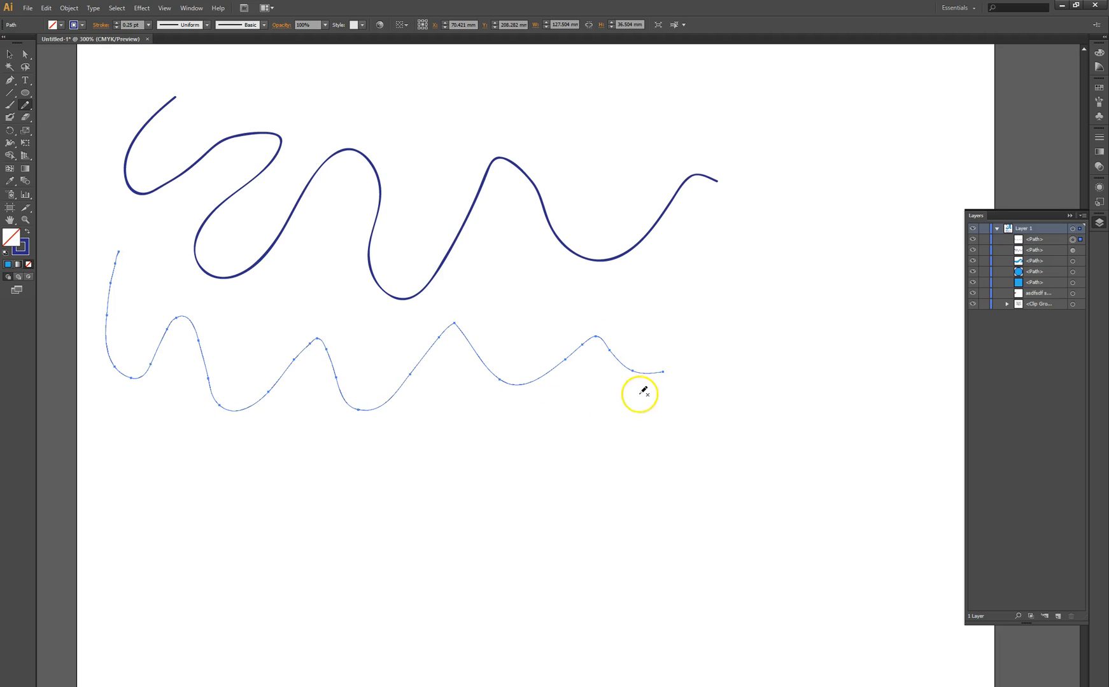
pyautogui.click(10, 54)
pyautogui.click(153, 302)
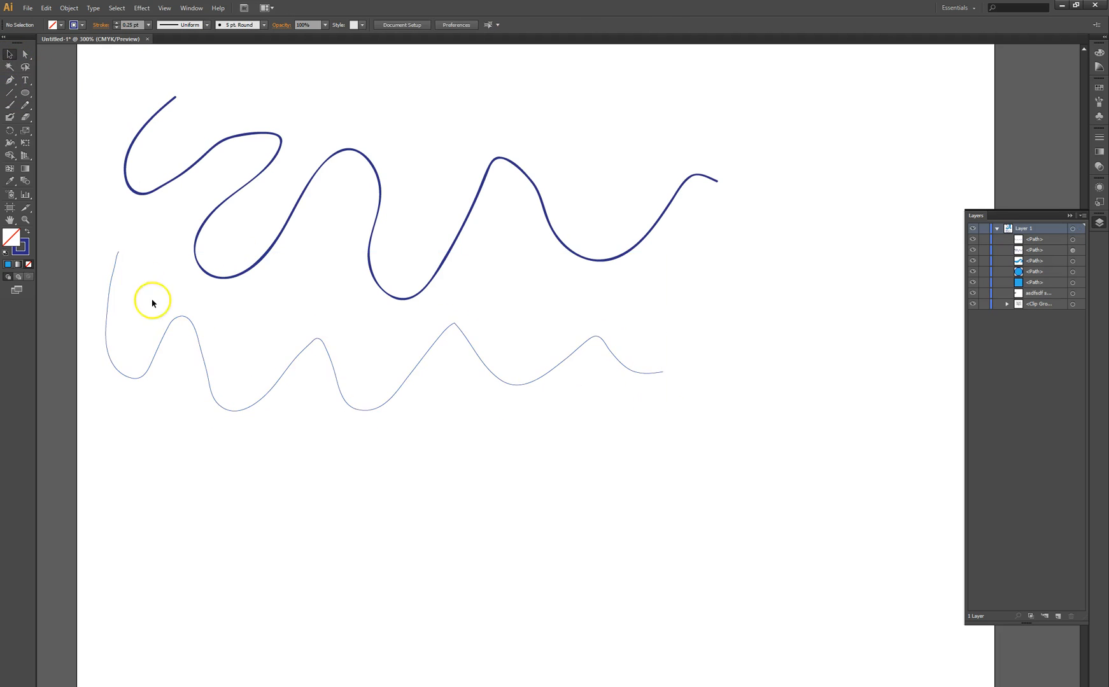
# Set the wavy Pencil line's stroke weight to 1 pt and deselect it
pyautogui.click(184, 317)
pyautogui.click(149, 25)
pyautogui.click(160, 78)
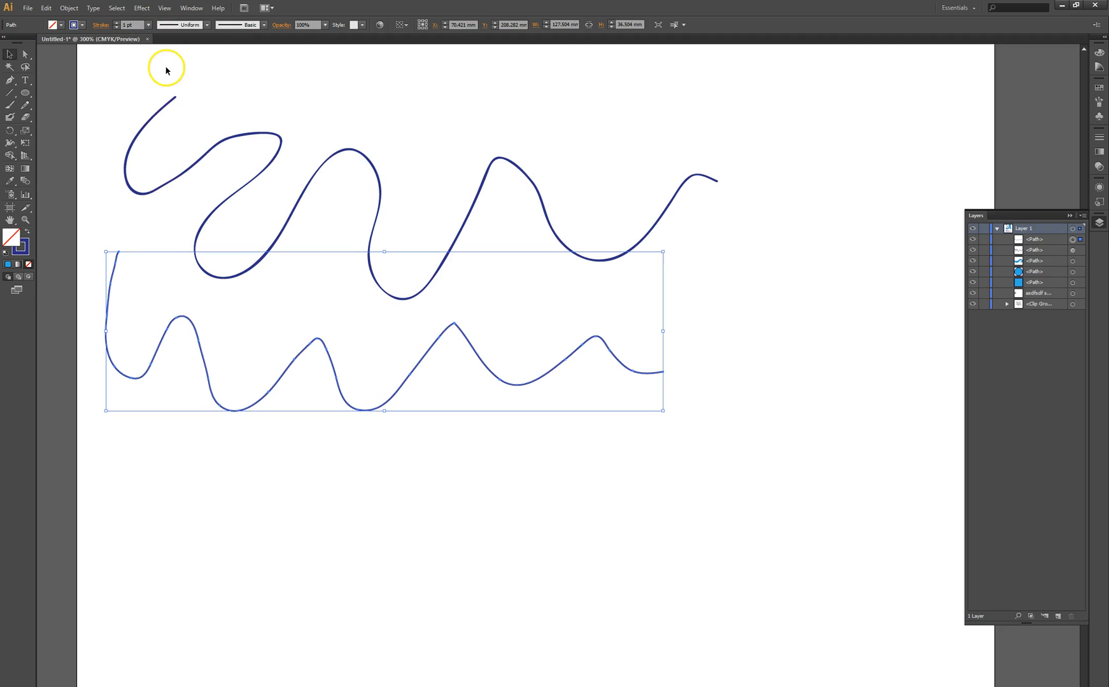
pyautogui.click(92, 159)
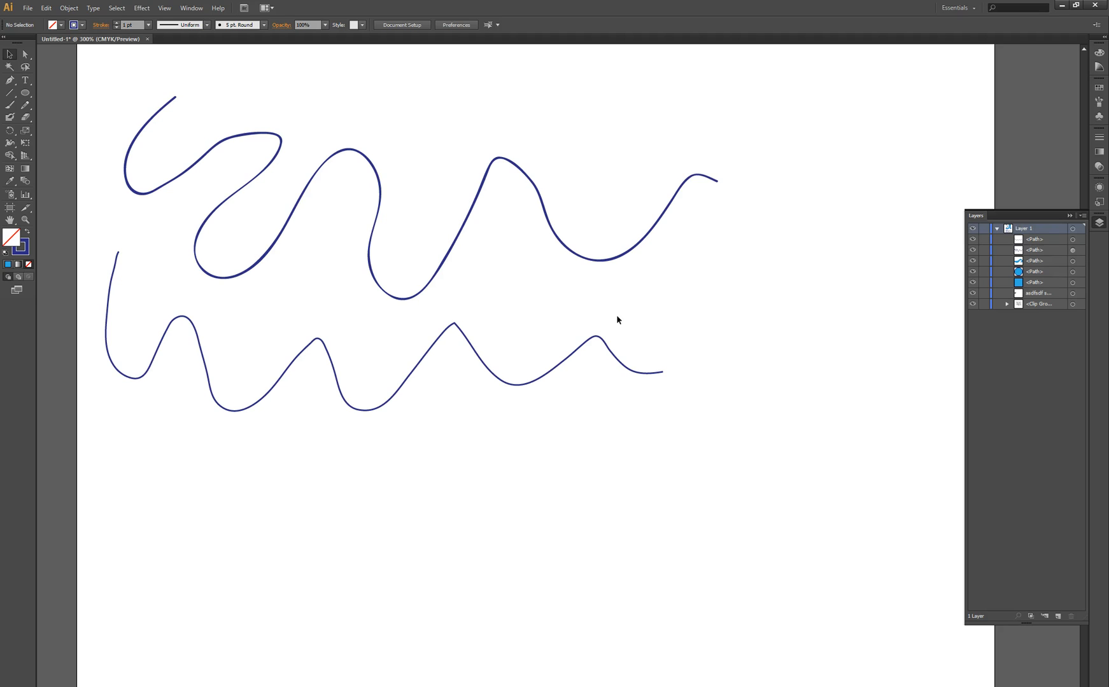
# Draw an open, gently waving Pen path with smooth curves across the area above the brush stroke and deselect it
pyautogui.click(555, 319)
pyautogui.scroll(3, 549, 319)
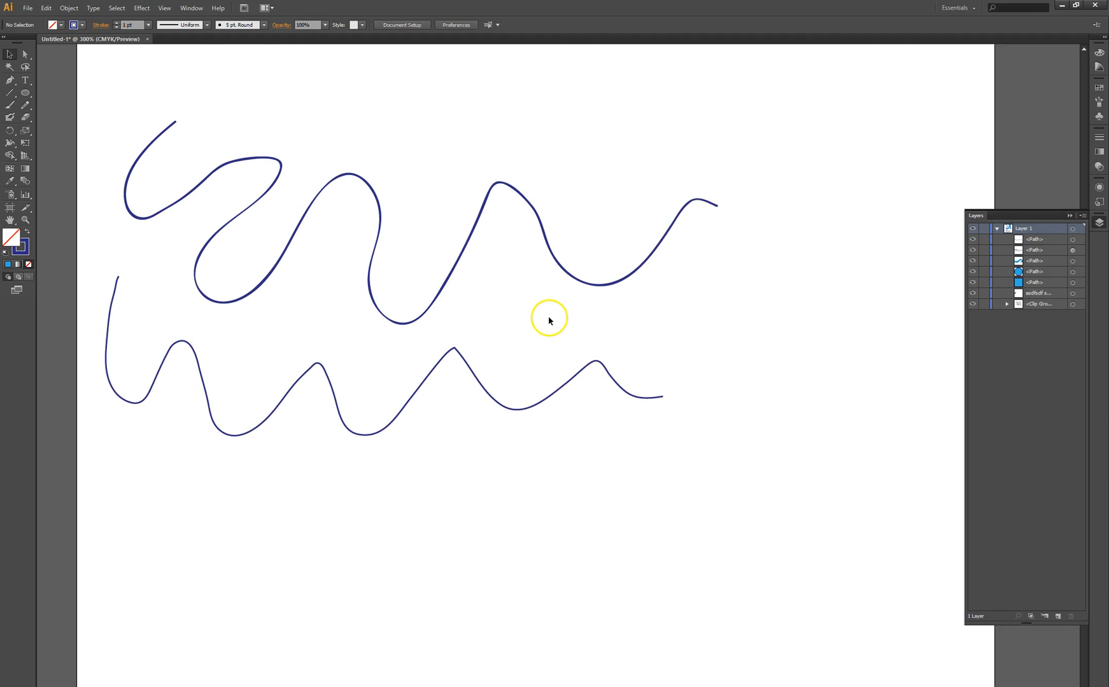
pyautogui.click(10, 81)
pyautogui.click(253, 114)
pyautogui.moveTo(325, 160); pyautogui.dragTo(403, 147)
pyautogui.moveTo(473, 124); pyautogui.dragTo(513, 165)
pyautogui.moveTo(594, 146); pyautogui.dragTo(638, 133)
pyautogui.moveTo(725, 159); pyautogui.dragTo(819, 190)
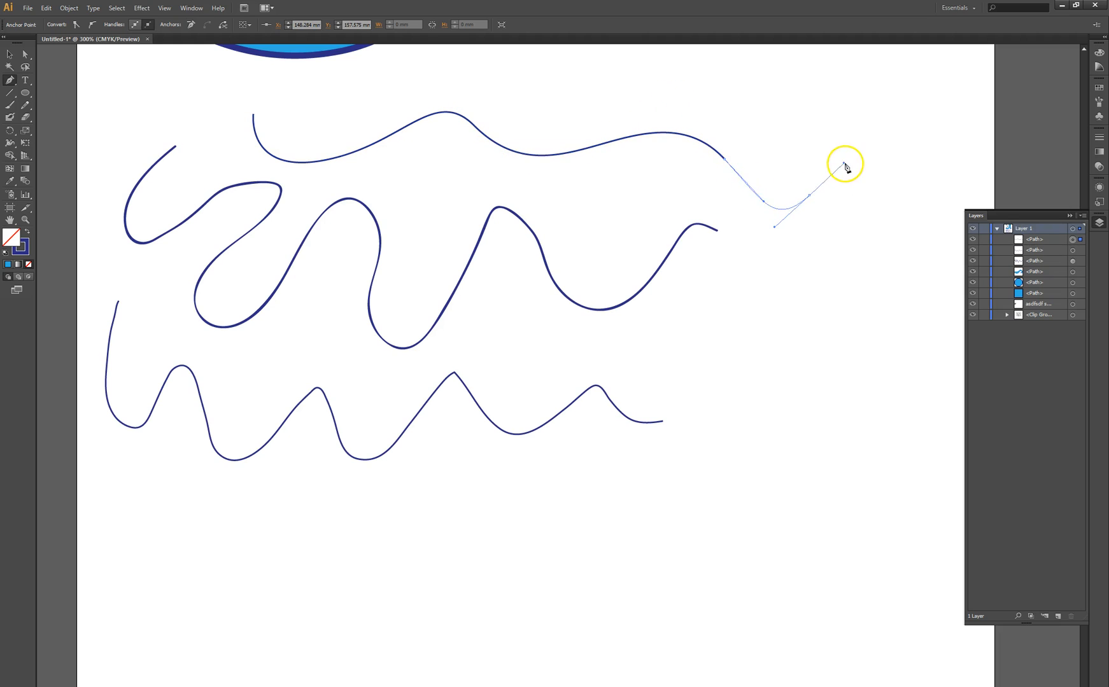
pyautogui.click(9, 55)
pyautogui.scroll(3, 408, 319)
pyautogui.hotkey('ctrl', 's')
pyautogui.click(437, 402)
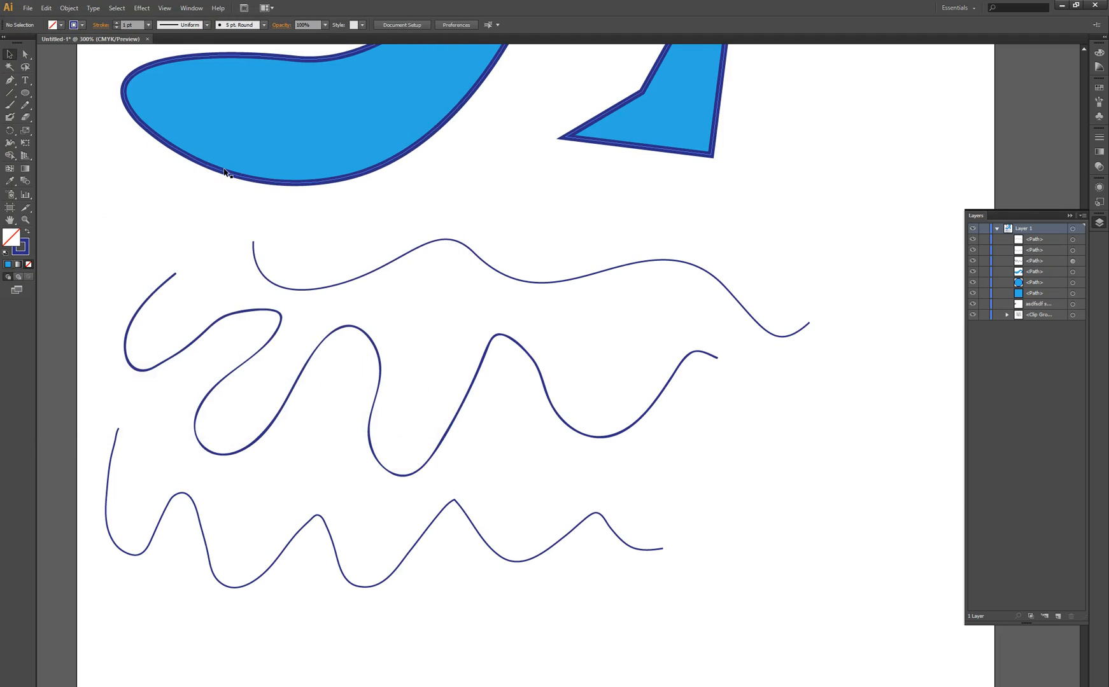
# Look at the Save As options for the document and cancel without saving
pyautogui.click(28, 7)
pyautogui.click(81, 129)
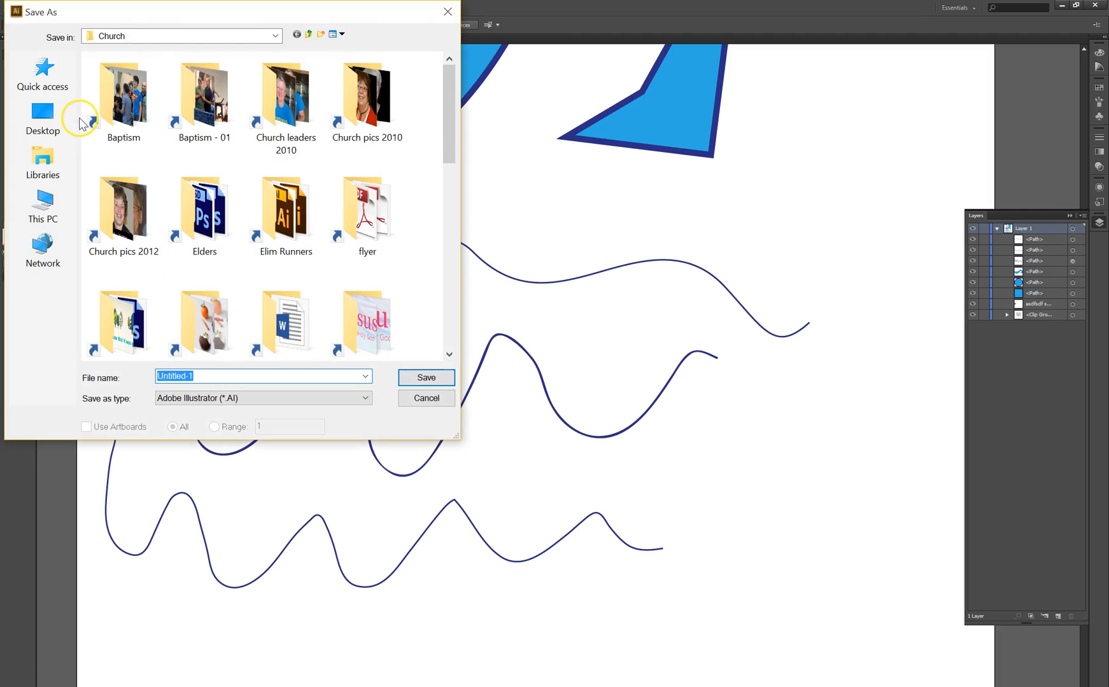
pyautogui.click(420, 399)
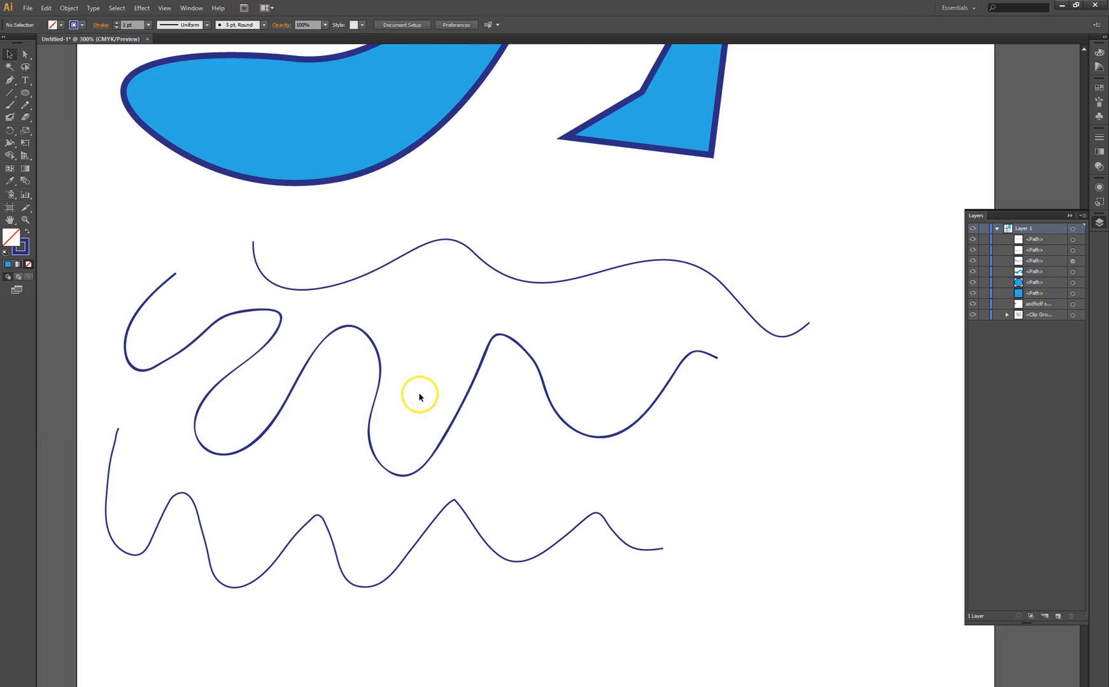